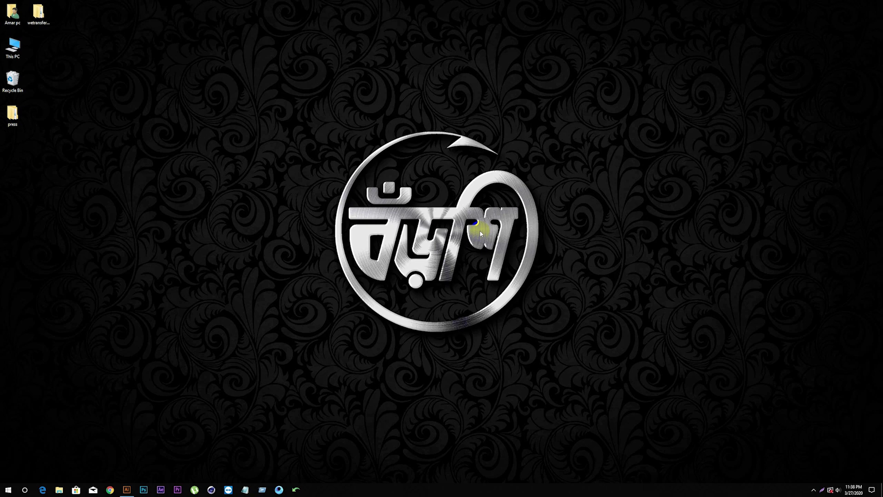
# - Bring the Illustrator window forward and show the Pathfinder panel, pointing out Unite
pyautogui.click(128, 491)
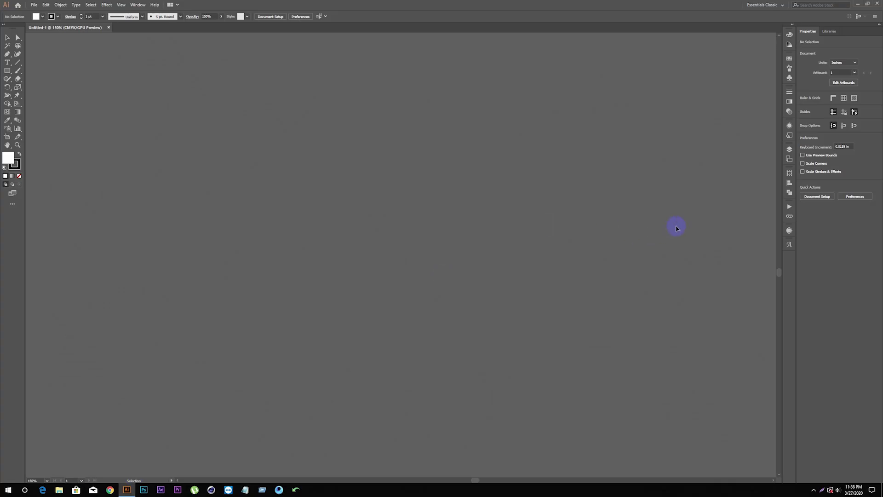
pyautogui.click(790, 193)
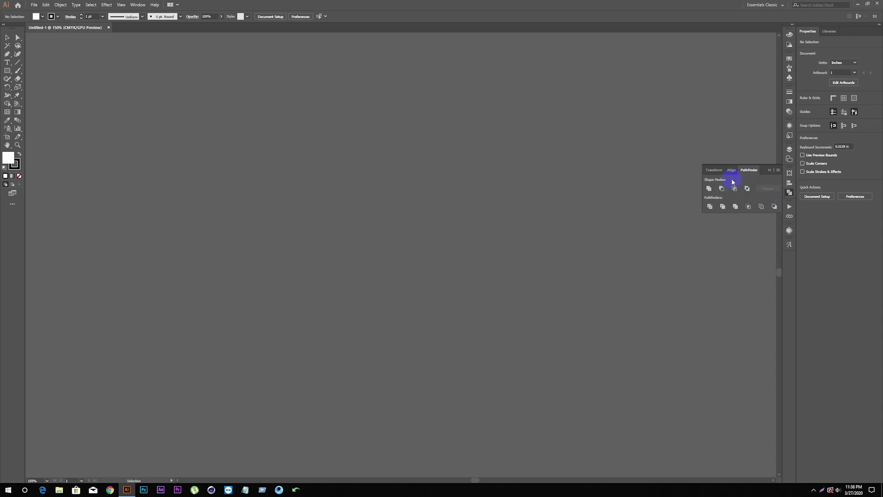
pyautogui.click(709, 189)
# - Draw two squares with the Rectangle tool, one upper left and one lower right
pyautogui.click(7, 71)
pyautogui.click(203, 130)
pyautogui.moveTo(193, 133); pyautogui.dragTo(318, 259)
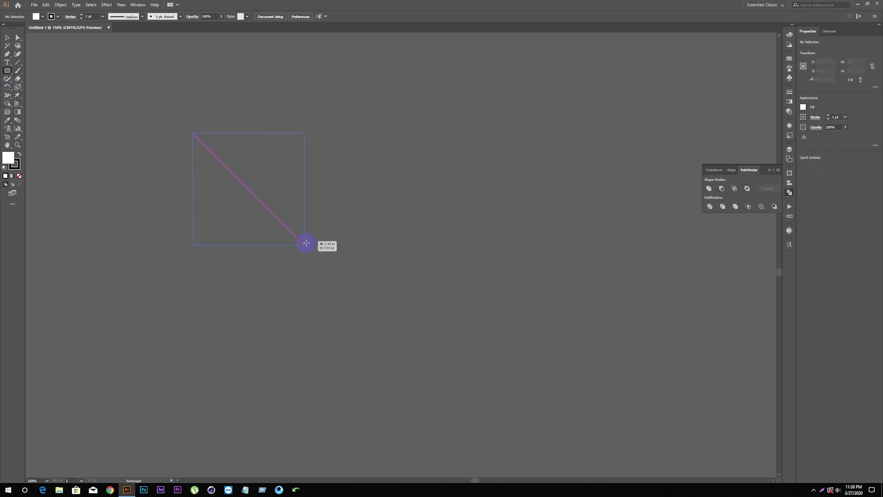
pyautogui.moveTo(360, 206); pyautogui.dragTo(481, 327)
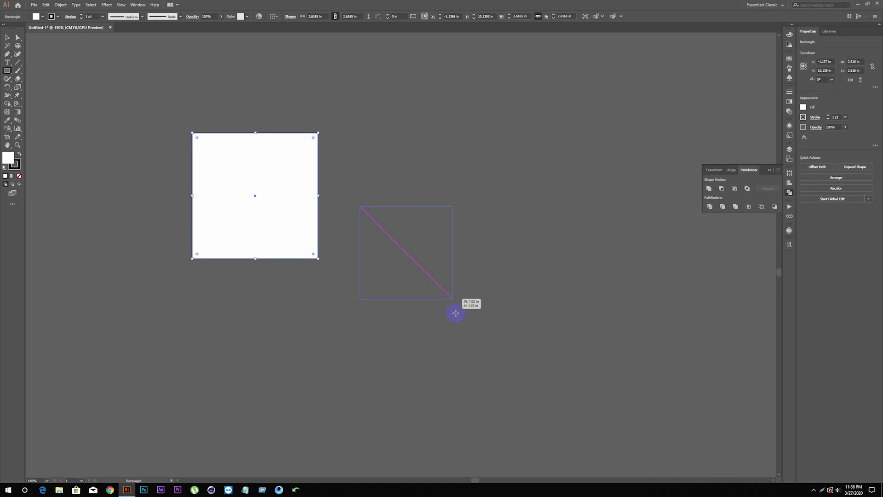
# - Remove the stroke from the first square, setting its outline to None
pyautogui.click(8, 37)
pyautogui.click(256, 167)
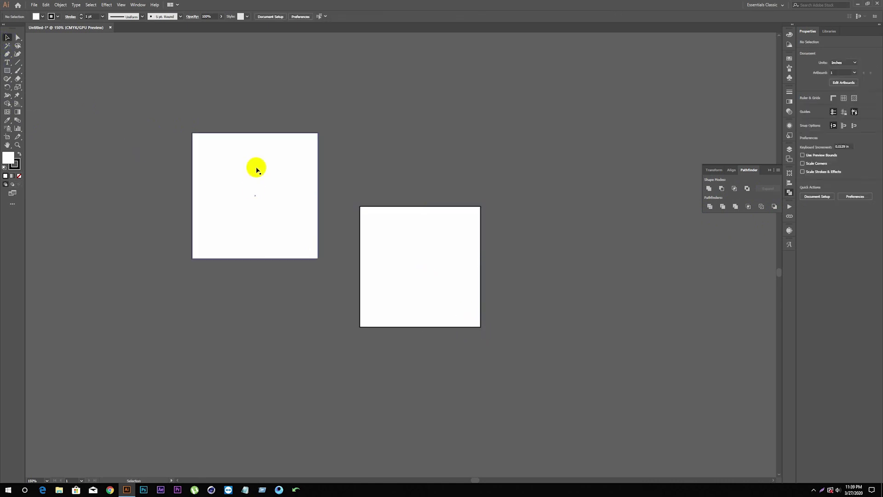
pyautogui.click(15, 167)
pyautogui.click(19, 177)
pyautogui.click(377, 240)
pyautogui.click(217, 173)
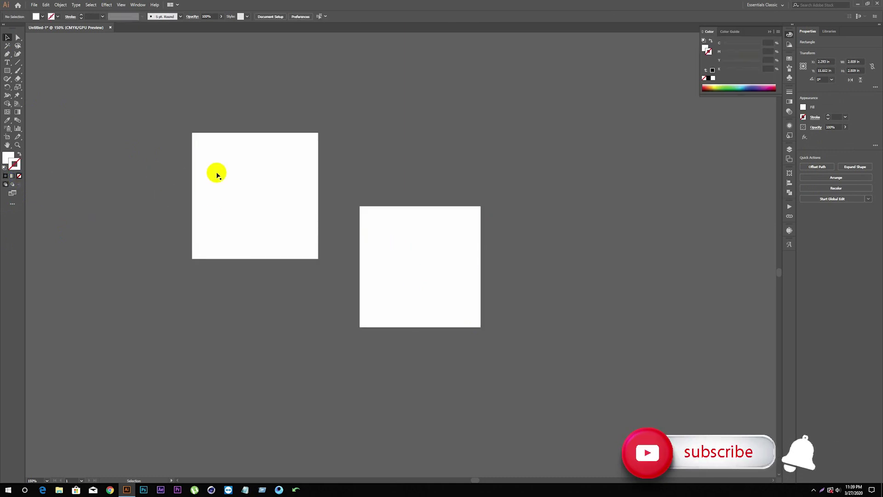
pyautogui.click(713, 80)
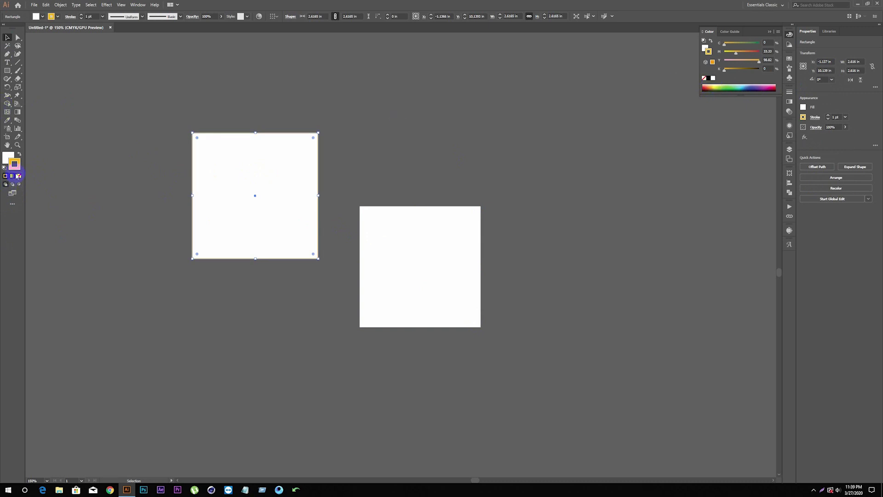
pyautogui.click(19, 176)
# - Fill the first square orange-yellow and the second square blue
pyautogui.click(6, 158)
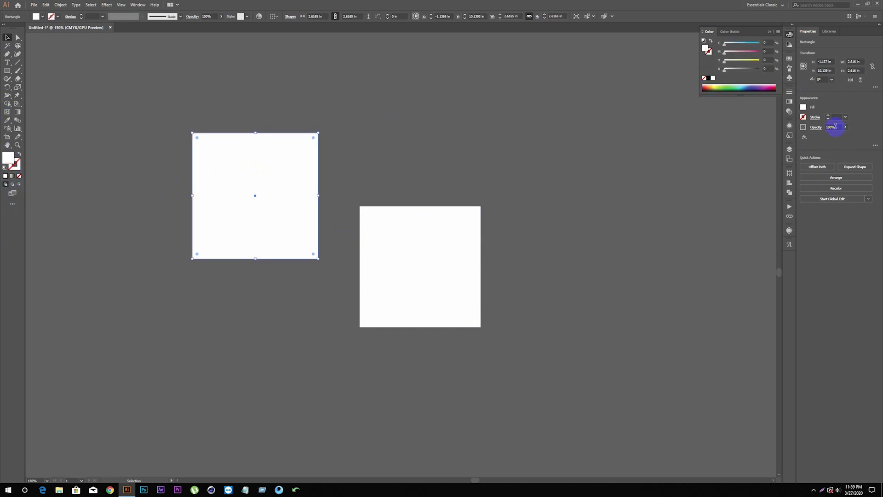
pyautogui.click(714, 79)
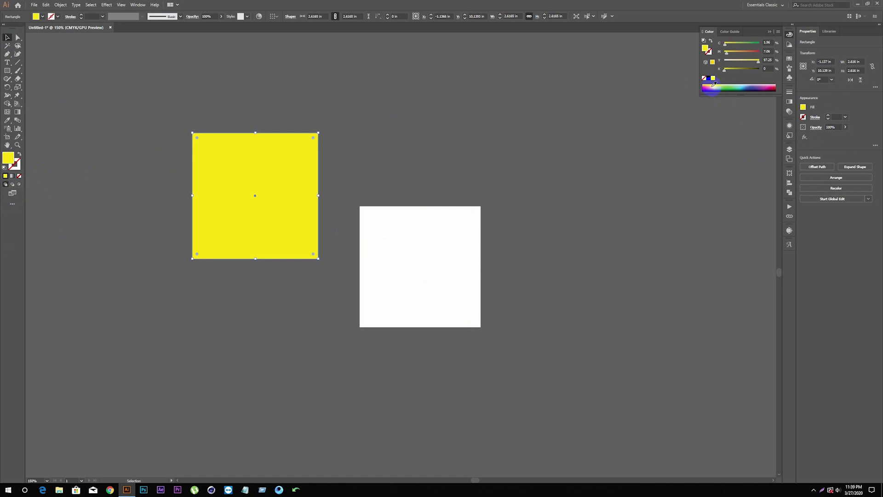
pyautogui.click(714, 85)
pyautogui.click(416, 224)
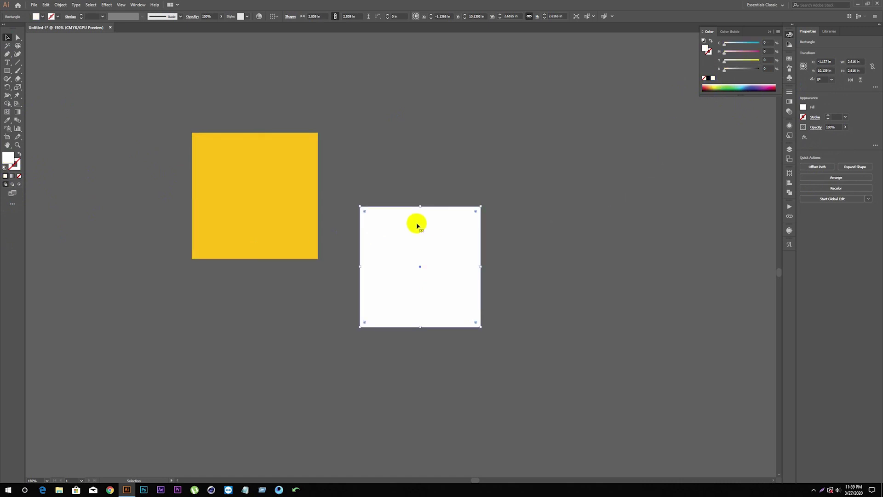
pyautogui.click(773, 86)
pyautogui.click(753, 85)
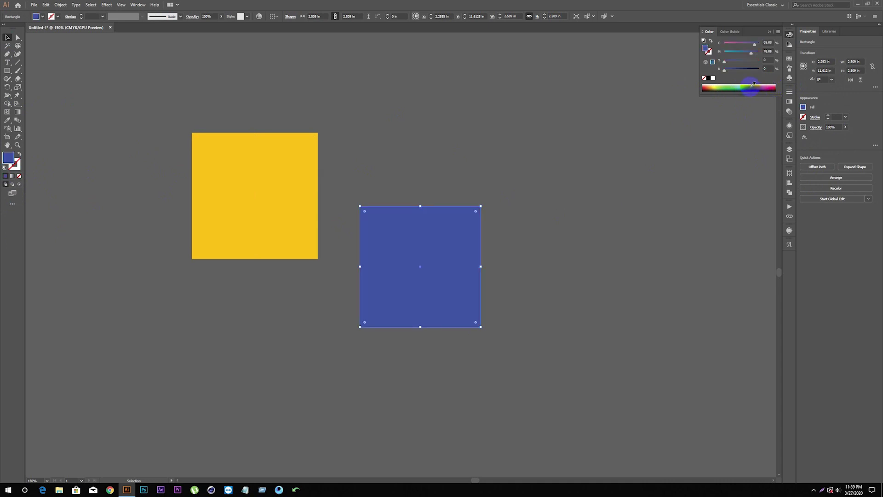
# - Move the squares so the blue one overlaps the yellow square's lower right
pyautogui.click(8, 38)
pyautogui.click(355, 127)
pyautogui.click(415, 239)
pyautogui.click(362, 190)
pyautogui.moveTo(260, 180); pyautogui.dragTo(292, 167)
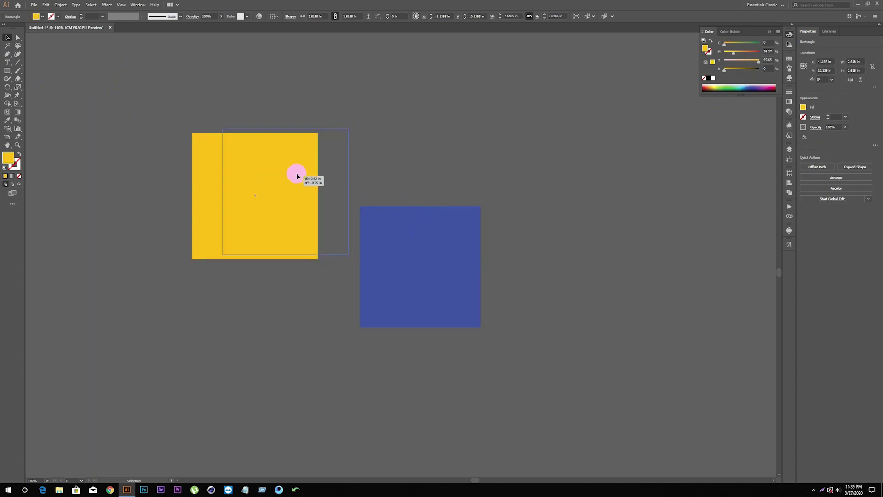
pyautogui.moveTo(400, 241); pyautogui.dragTo(343, 205)
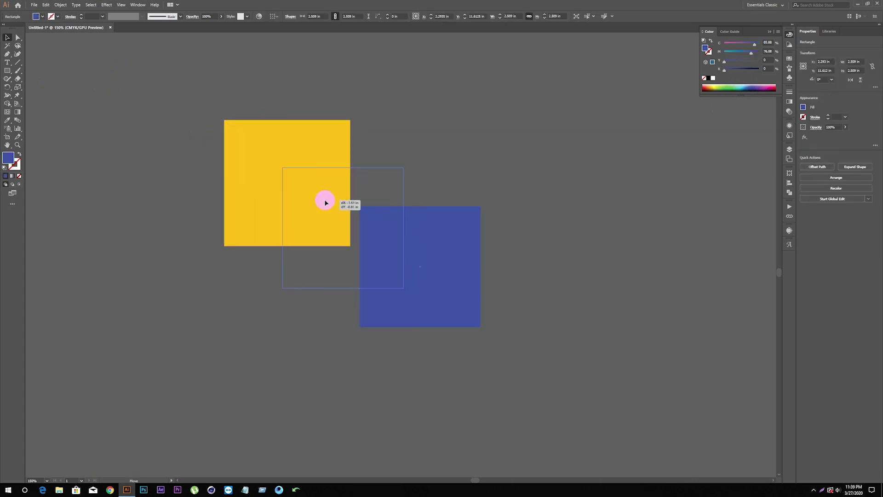
pyautogui.moveTo(343, 204); pyautogui.dragTo(321, 201)
pyautogui.click(484, 172)
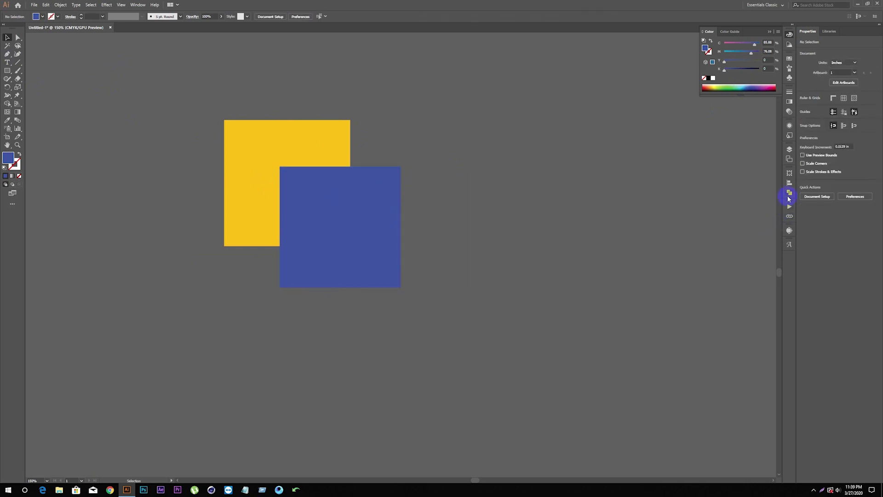
# - Unite both squares into one blue shape, inspect it, then undo the Unite
pyautogui.click(790, 192)
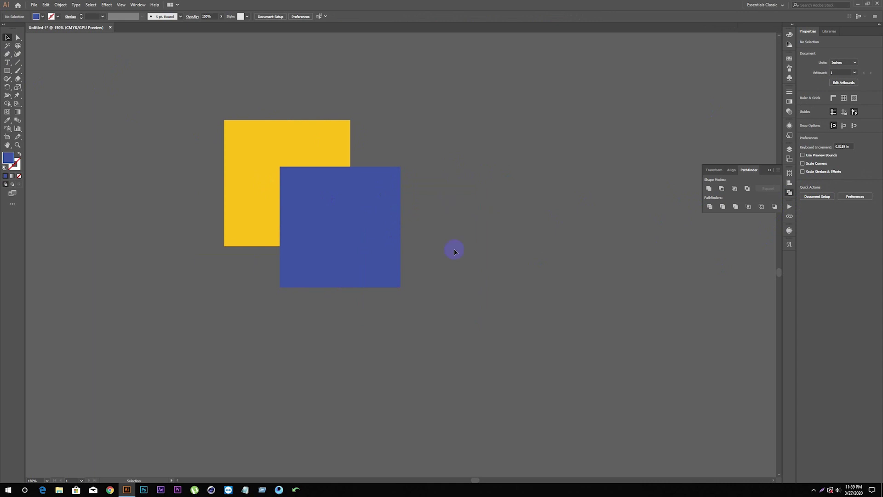
pyautogui.moveTo(438, 276); pyautogui.dragTo(255, 124)
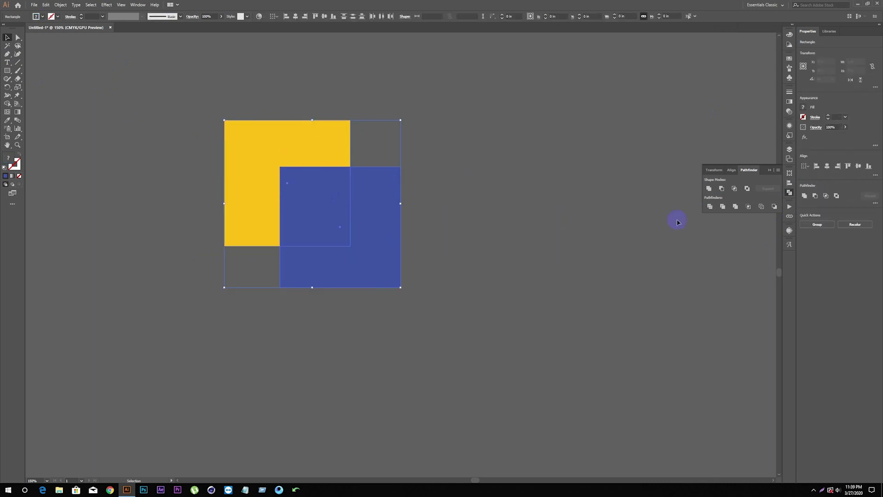
pyautogui.click(711, 193)
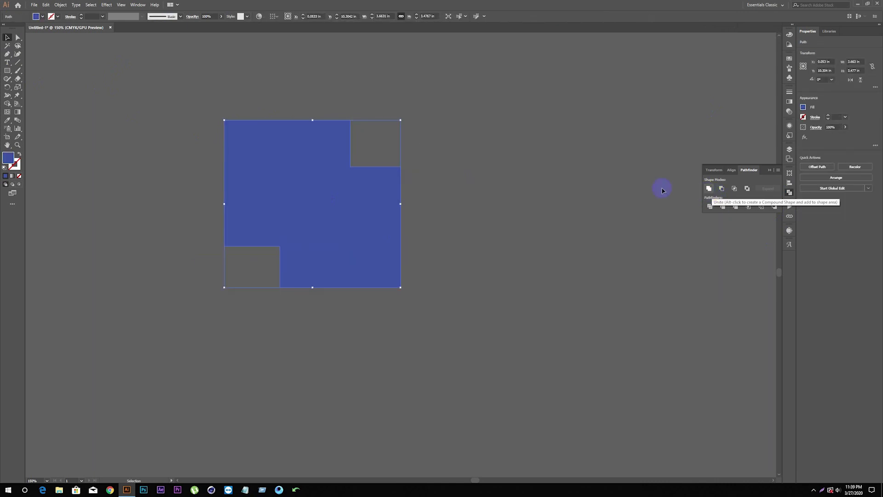
pyautogui.click(479, 183)
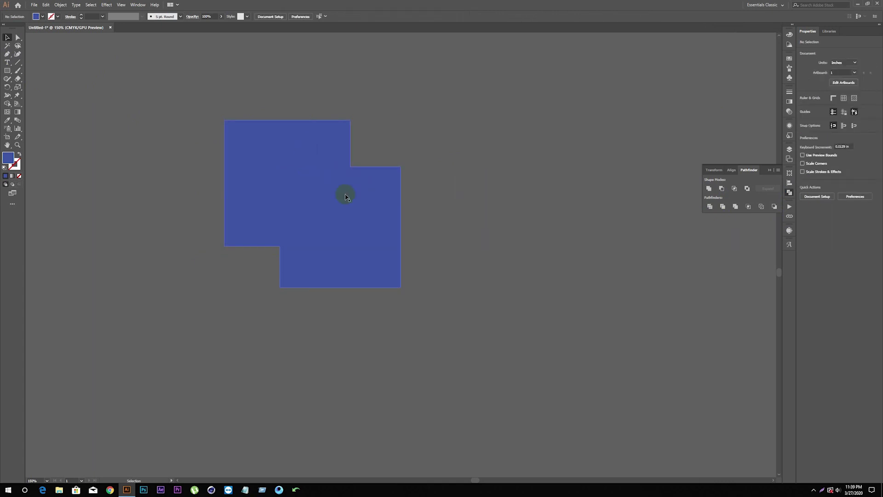
pyautogui.click(327, 211)
pyautogui.rightClick(351, 199)
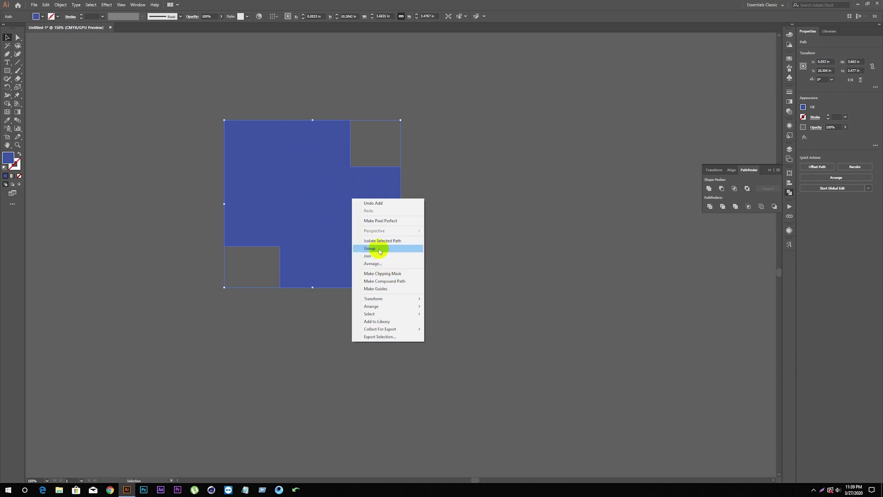
pyautogui.click(450, 206)
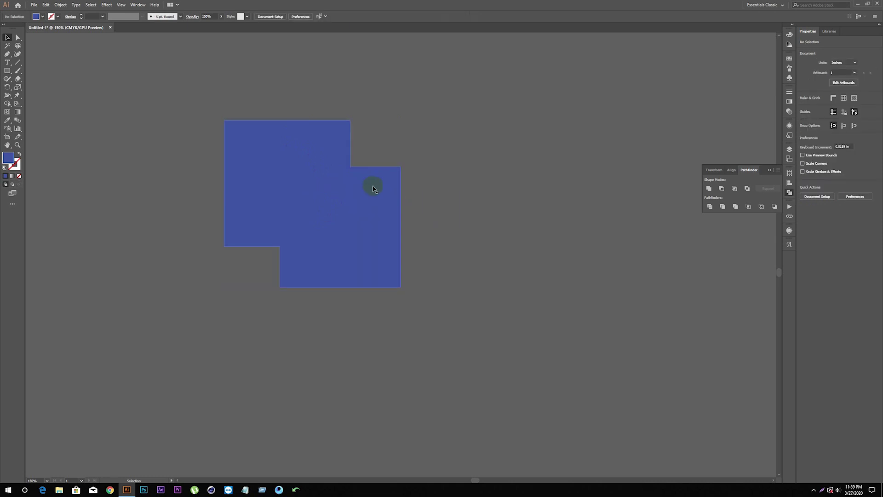
pyautogui.hotkey('ctrl', 'z')
# - Apply Minus Front to leave a yellow L-shape, then undo it
pyautogui.click(507, 225)
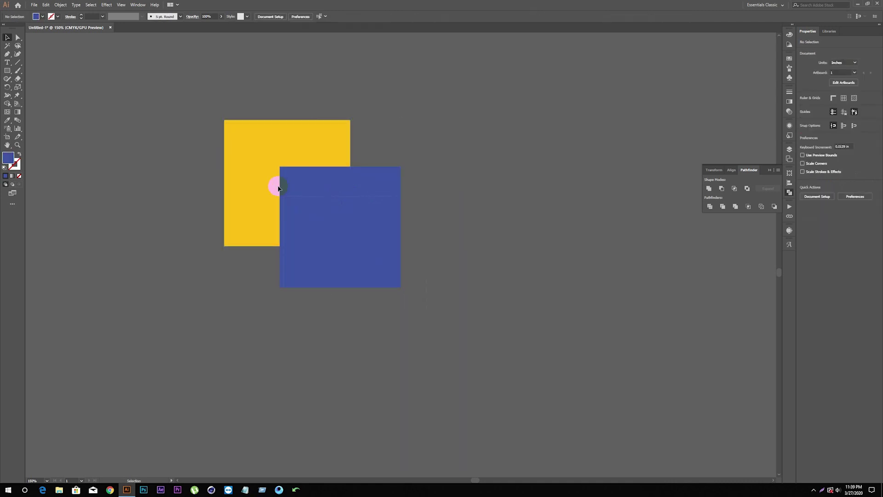
pyautogui.hotkey('ctrl', 'a')
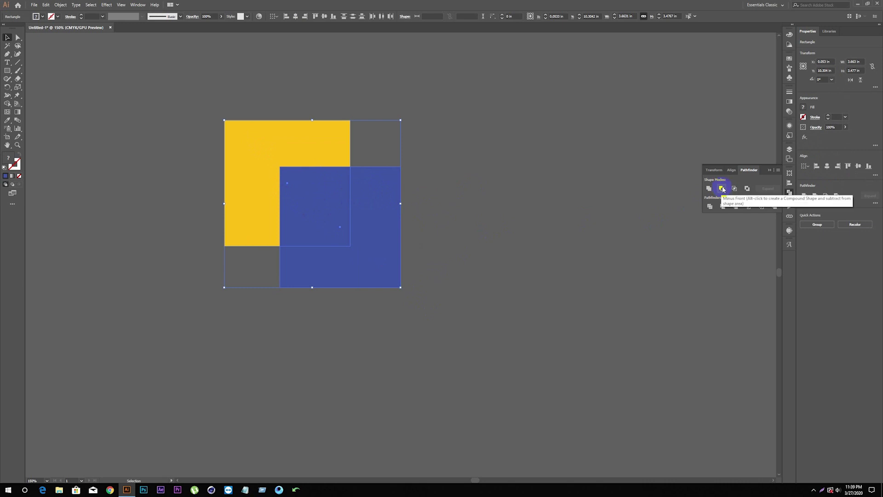
pyautogui.click(722, 188)
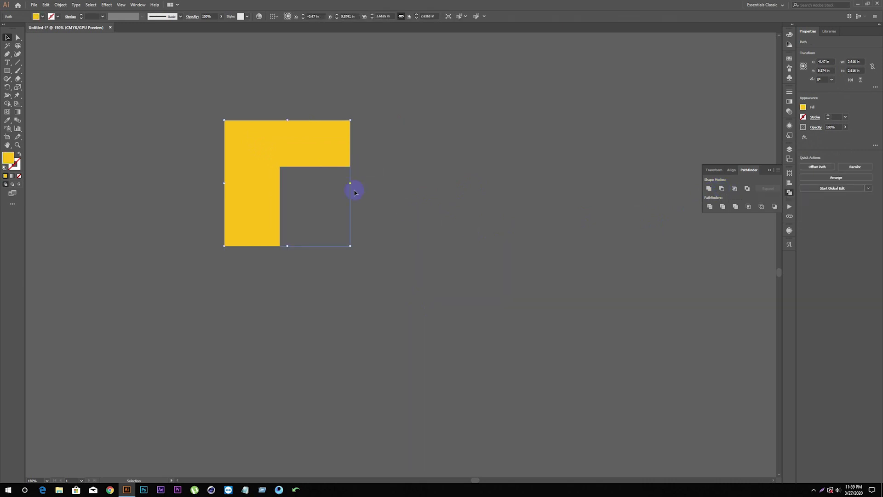
pyautogui.click(329, 146)
pyautogui.click(361, 163)
pyautogui.click(386, 152)
pyautogui.hotkey('ctrl', 'z')
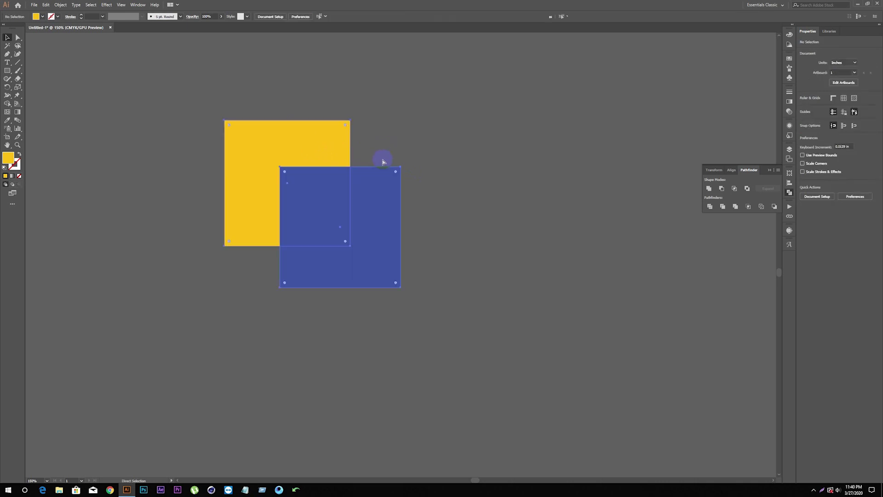
# - Apply Intersect to both squares, keeping only their blue overlap
pyautogui.click(449, 237)
pyautogui.moveTo(325, 187); pyautogui.dragTo(385, 191)
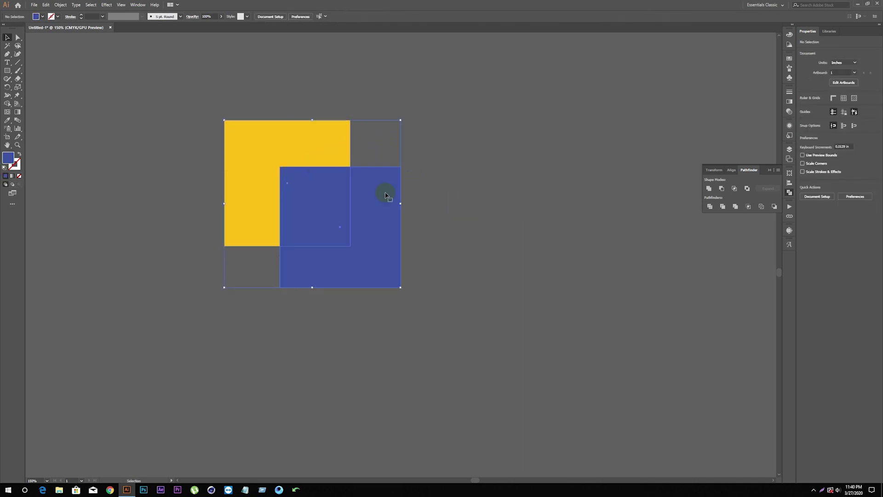
pyautogui.click(734, 189)
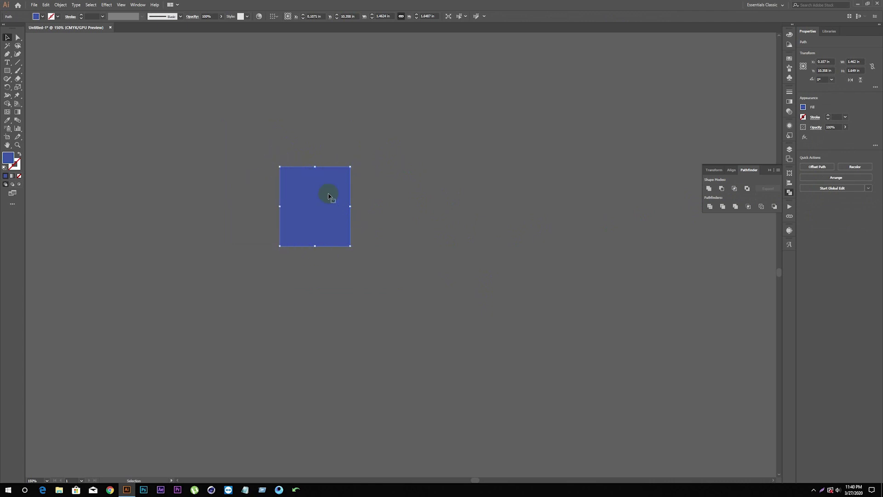
pyautogui.click(380, 204)
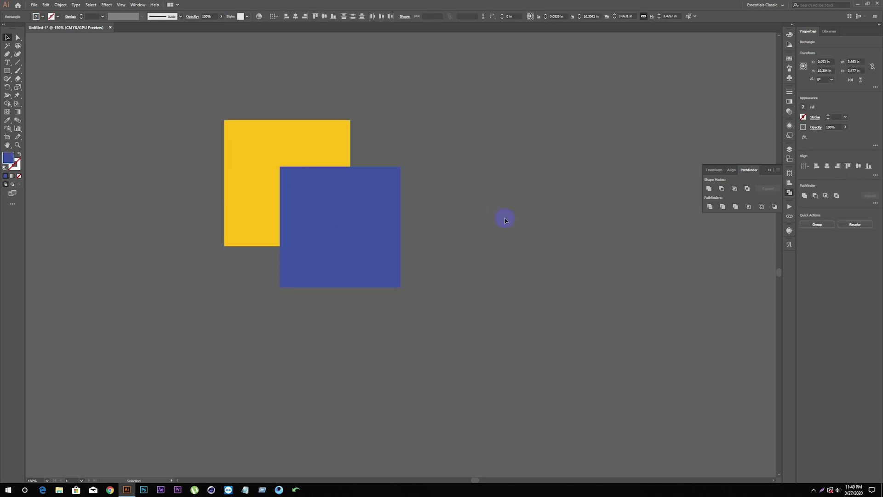
pyautogui.click(504, 221)
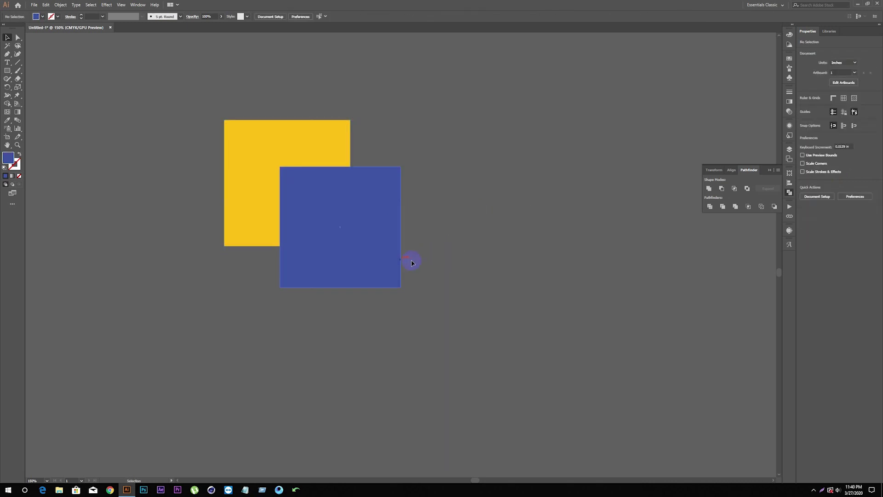
pyautogui.click(283, 147)
pyautogui.click(748, 189)
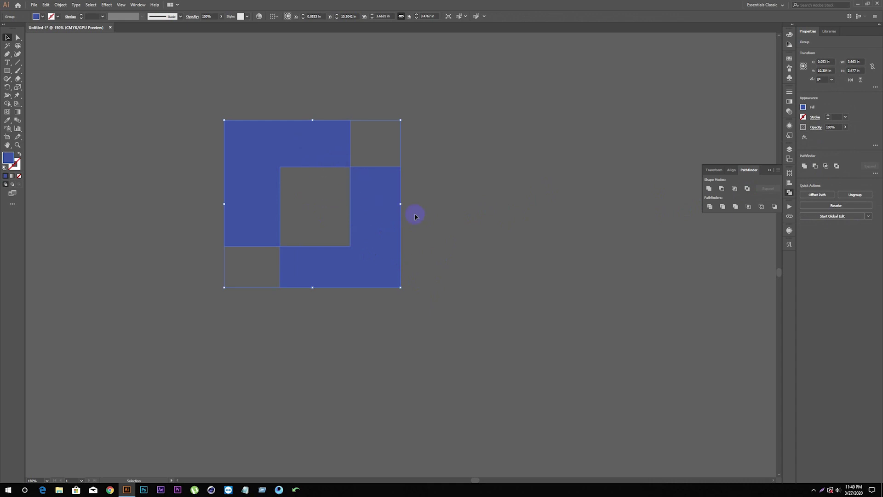
pyautogui.rightClick(376, 190)
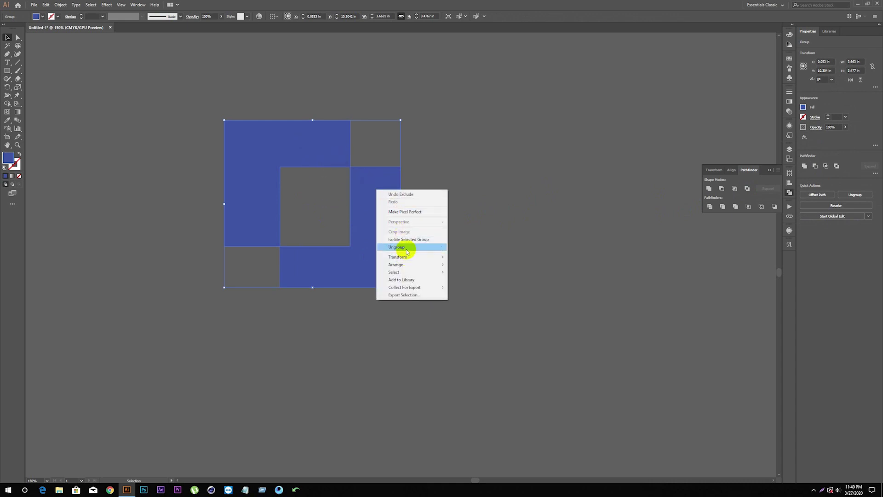
pyautogui.click(407, 249)
pyautogui.click(411, 229)
pyautogui.moveTo(378, 239); pyautogui.dragTo(496, 183)
pyautogui.click(298, 148)
pyautogui.click(426, 200)
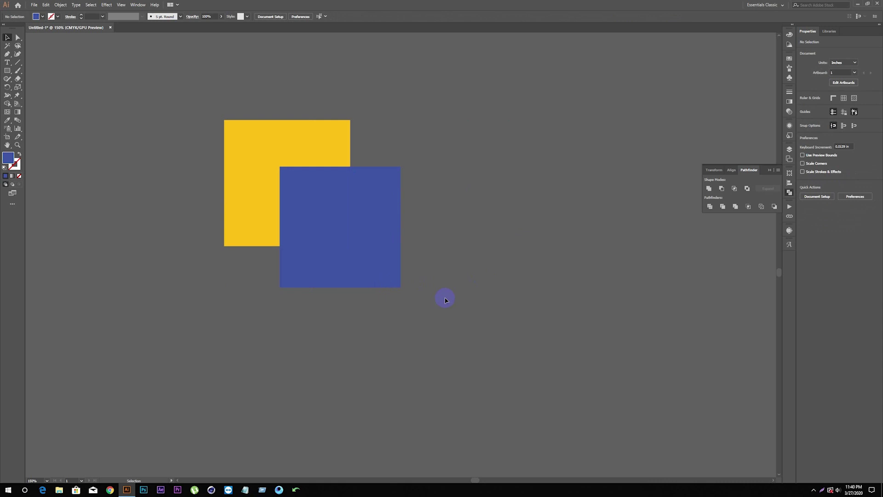
pyautogui.click(327, 210)
pyautogui.keyDown('shift'); pyautogui.click(276, 142); pyautogui.keyUp('shift')
pyautogui.click(710, 206)
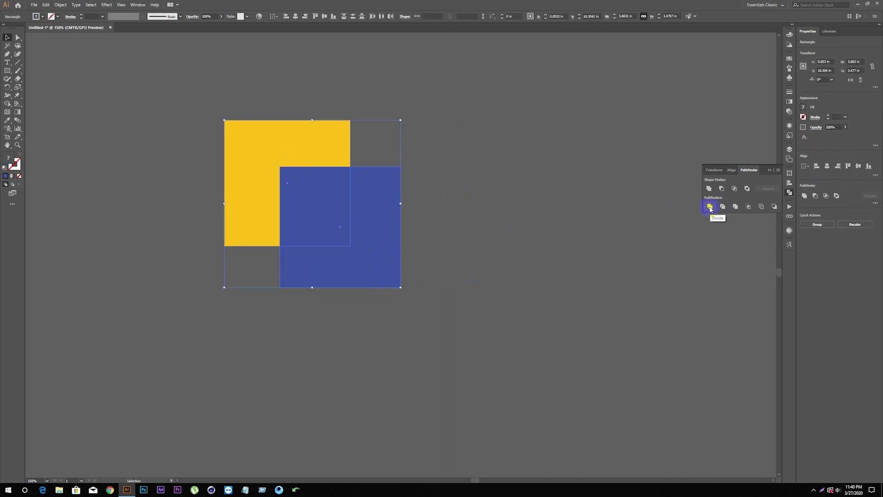
pyautogui.click(711, 208)
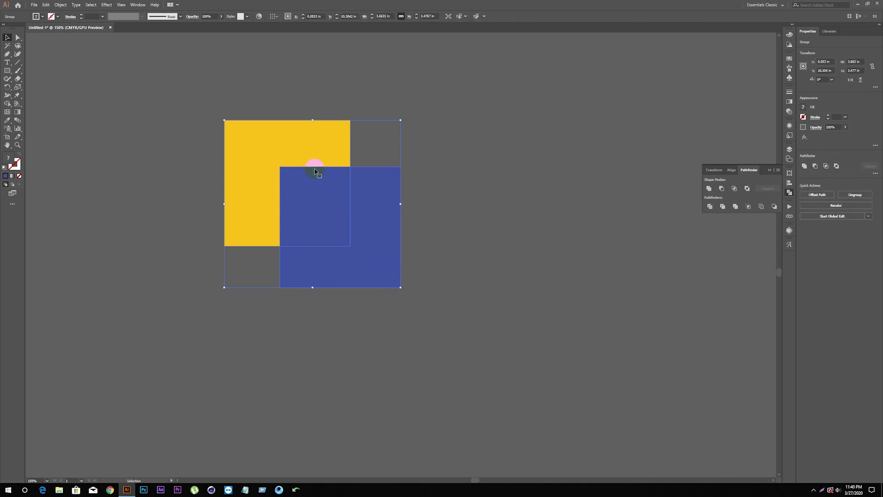
pyautogui.click(438, 197)
pyautogui.click(303, 150)
pyautogui.rightClick(338, 183)
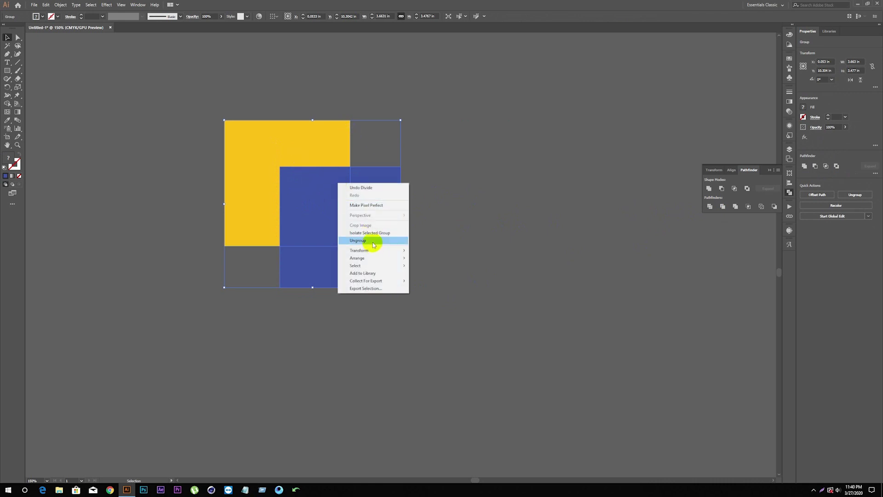
pyautogui.click(373, 243)
pyautogui.click(371, 226)
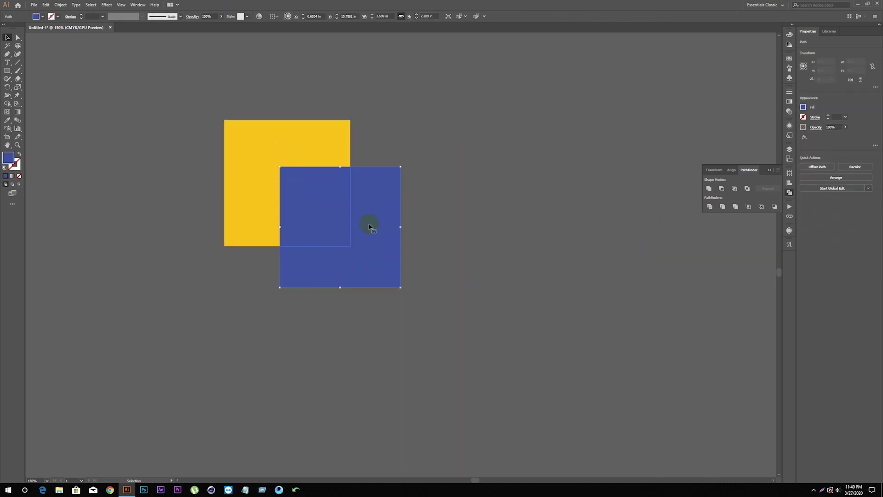
pyautogui.moveTo(370, 226); pyautogui.dragTo(508, 187)
pyautogui.click(320, 207)
pyautogui.moveTo(321, 207); pyautogui.dragTo(356, 270)
pyautogui.click(290, 160)
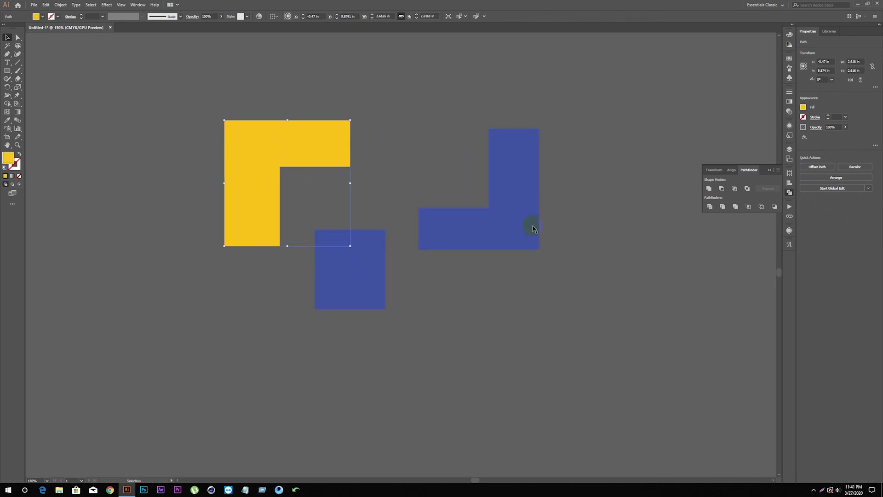
pyautogui.click(393, 197)
pyautogui.hotkey('ctrl', 'z')
pyautogui.hotkey('ctrl', 'z')
pyautogui.hotkey('ctrl', 'z')
pyautogui.hotkey('ctrl', 'z')
pyautogui.click(442, 203)
pyautogui.click(331, 209)
pyautogui.click(417, 215)
pyautogui.press('v')
pyautogui.click(283, 140)
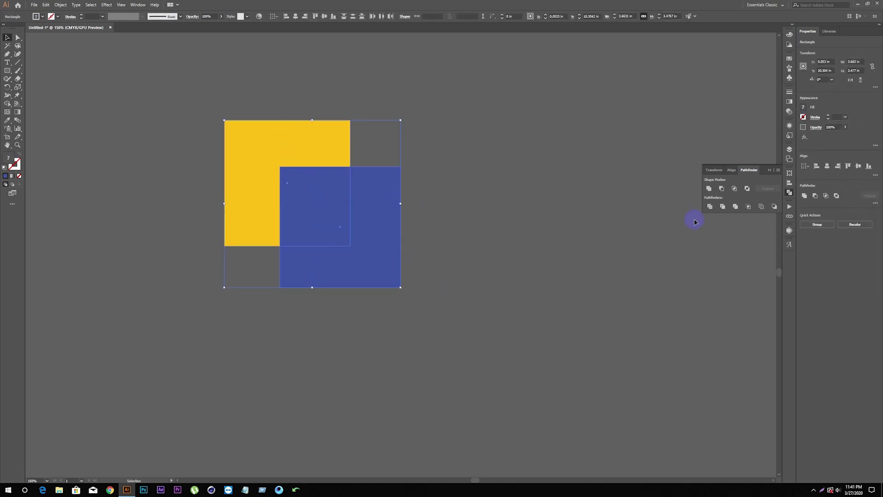
# - Trim the squares, ungroup and pull the pieces apart, then undo back to both squares
pyautogui.click(722, 207)
pyautogui.click(464, 202)
pyautogui.moveTo(348, 203); pyautogui.dragTo(468, 231)
pyautogui.rightClick(430, 215)
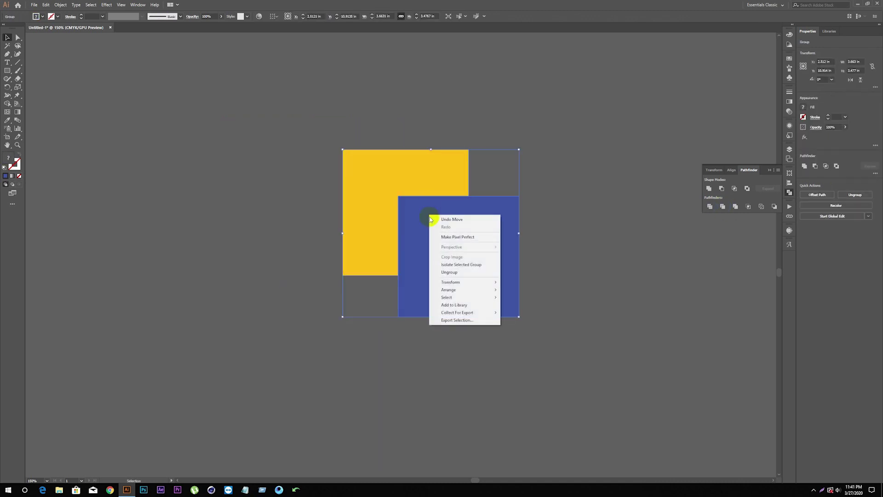
pyautogui.click(462, 272)
pyautogui.click(535, 267)
pyautogui.moveTo(458, 237); pyautogui.dragTo(505, 291)
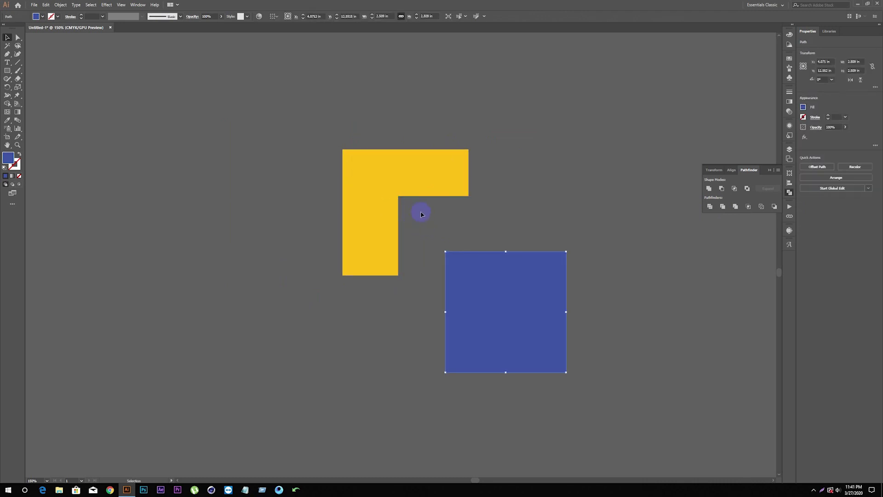
pyautogui.press('a')
pyautogui.hotkey('ctrl', 'z')
pyautogui.hotkey('ctrl', 'z')
pyautogui.hotkey('ctrl', 'z')
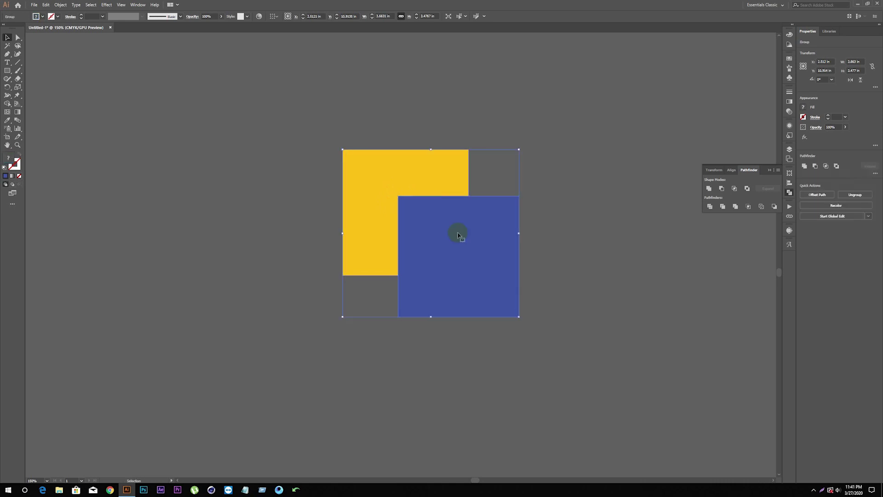
pyautogui.hotkey('ctrl', 'z')
# - Bring the yellow square to front with Ctrl+Shift+], then select both squares
pyautogui.click(470, 239)
pyautogui.click(360, 221)
pyautogui.click(452, 228)
pyautogui.click(303, 134)
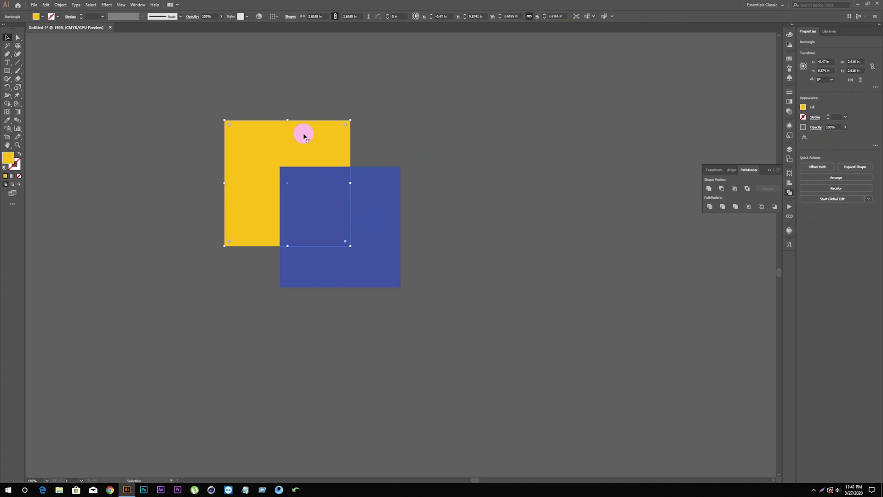
pyautogui.hotkey('ctrl', 'shift', ']')
pyautogui.click(434, 259)
pyautogui.moveTo(426, 290); pyautogui.dragTo(302, 167)
pyautogui.click(723, 207)
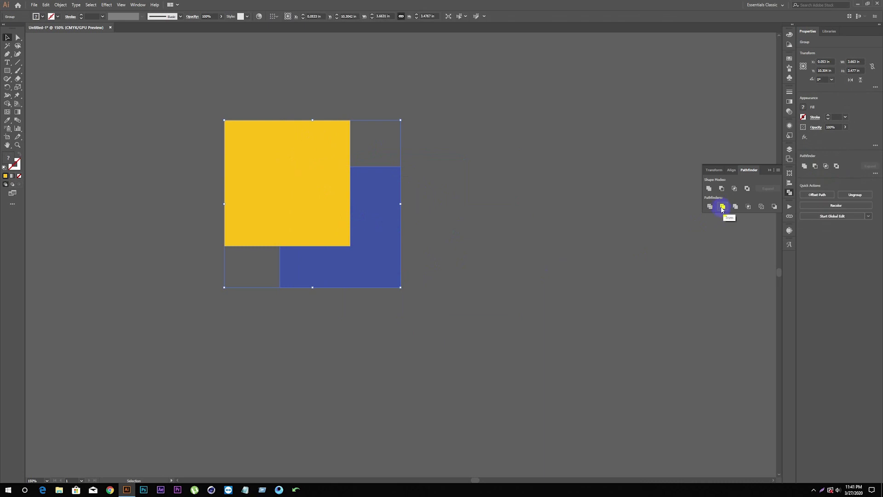
pyautogui.rightClick(372, 198)
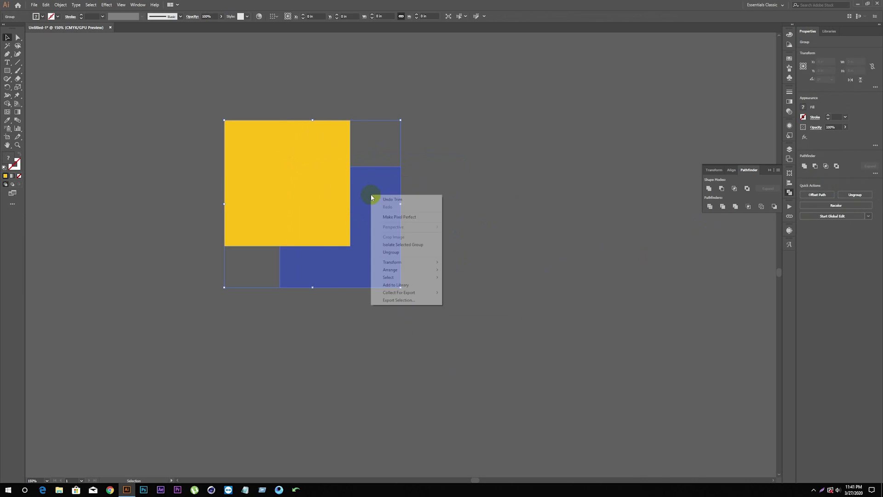
pyautogui.click(391, 253)
pyautogui.moveTo(296, 172)
pyautogui.mouseDown()
pyautogui.moveTo(246, 146)
pyautogui.moveTo(178, 87)
pyautogui.mouseUp()
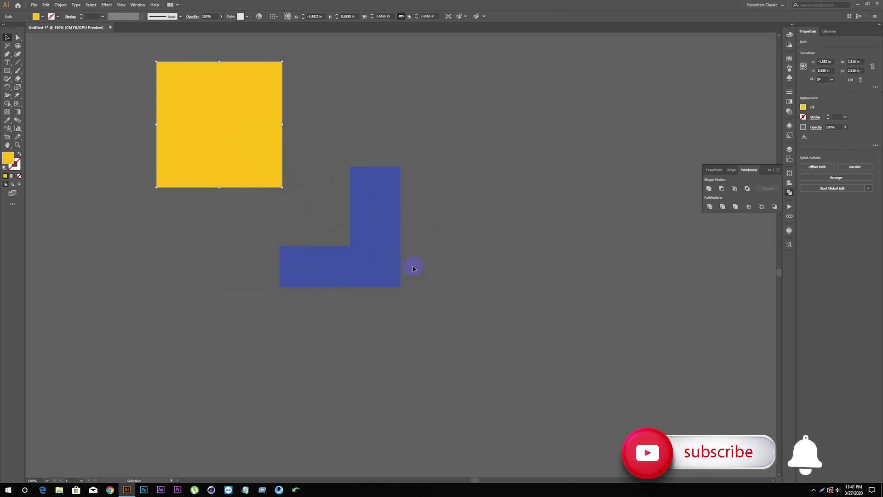
pyautogui.hotkey('ctrl', 'z')
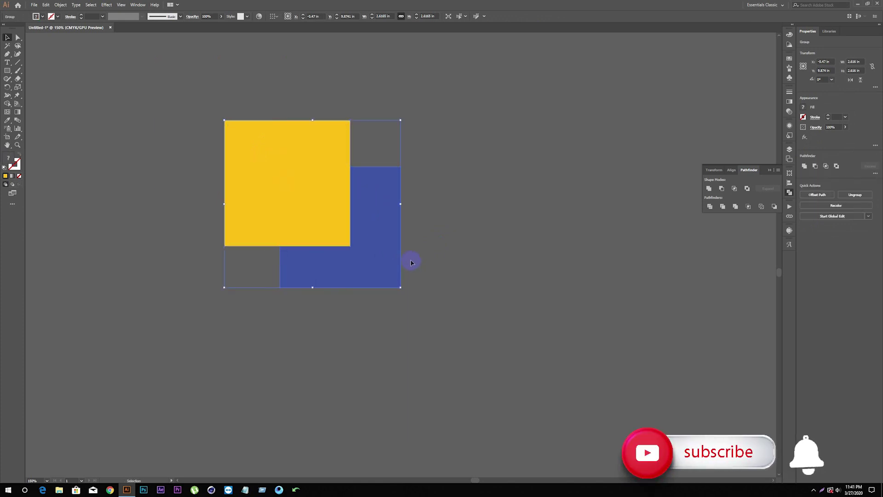
pyautogui.click(436, 262)
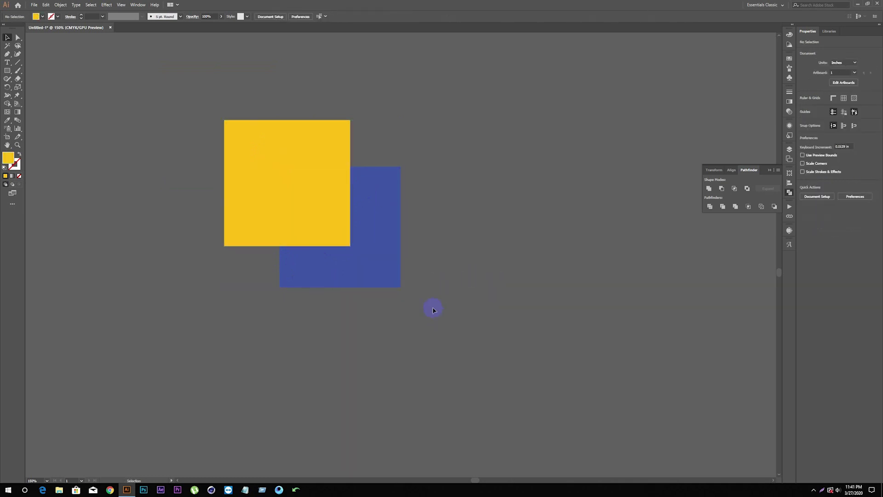
# - Bring the blue square in front of the yellow one with Ctrl+Shift+]
pyautogui.click(293, 185)
pyautogui.click(446, 235)
pyautogui.keyDown('ctrl'); pyautogui.click(376, 213); pyautogui.keyUp('ctrl')
pyautogui.hotkey('ctrl', 'shift', ']')
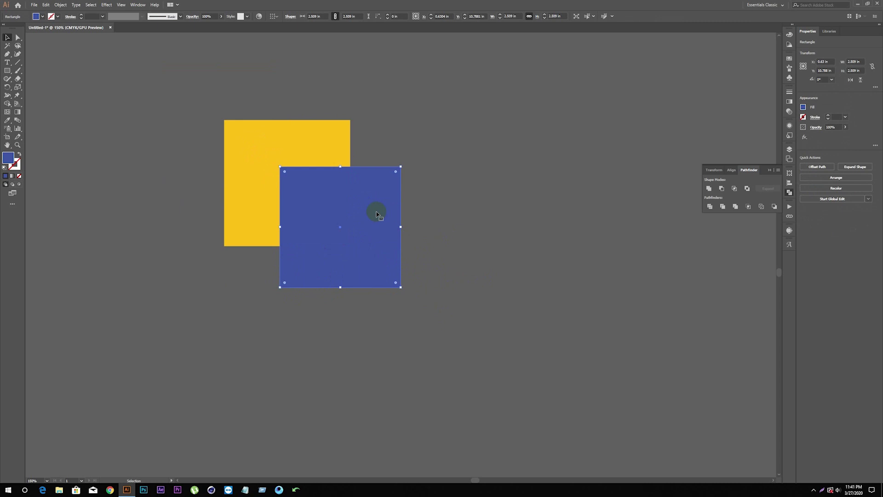
# - Merge both squares, ungroup the result, and move the blue piece right and down
pyautogui.click(424, 248)
pyautogui.click(368, 220)
pyautogui.keyDown('shift'); pyautogui.click(295, 142); pyautogui.keyUp('shift')
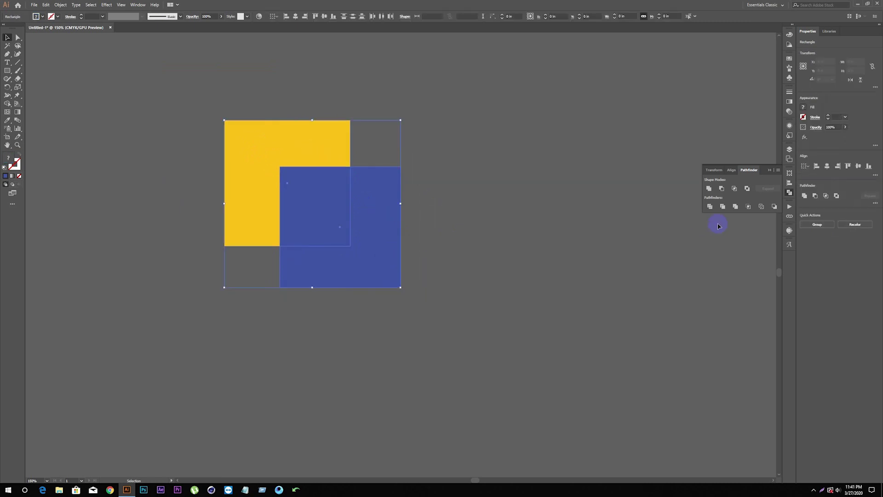
pyautogui.click(736, 207)
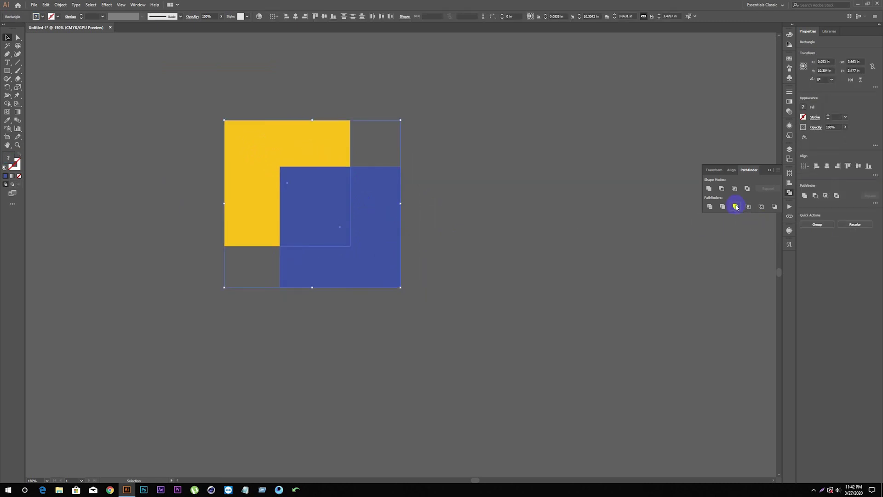
pyautogui.rightClick(338, 188)
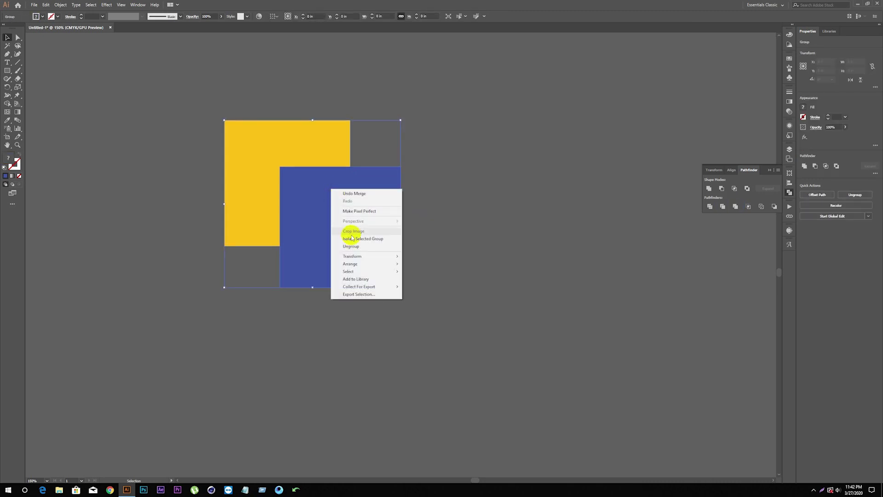
pyautogui.click(346, 244)
pyautogui.moveTo(348, 211); pyautogui.dragTo(469, 237)
# - Inspect the yellow L-shape and blue square, then undo the moves to restore the overlap
pyautogui.click(298, 158)
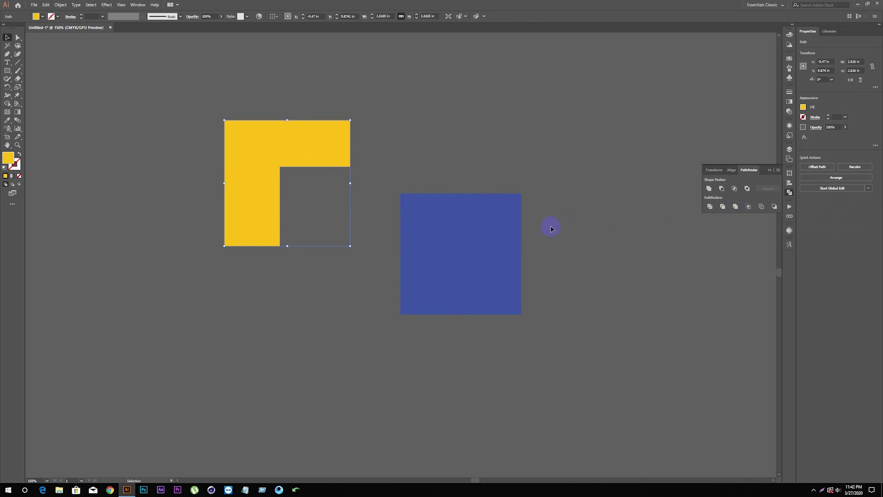
pyautogui.click(495, 228)
pyautogui.click(332, 141)
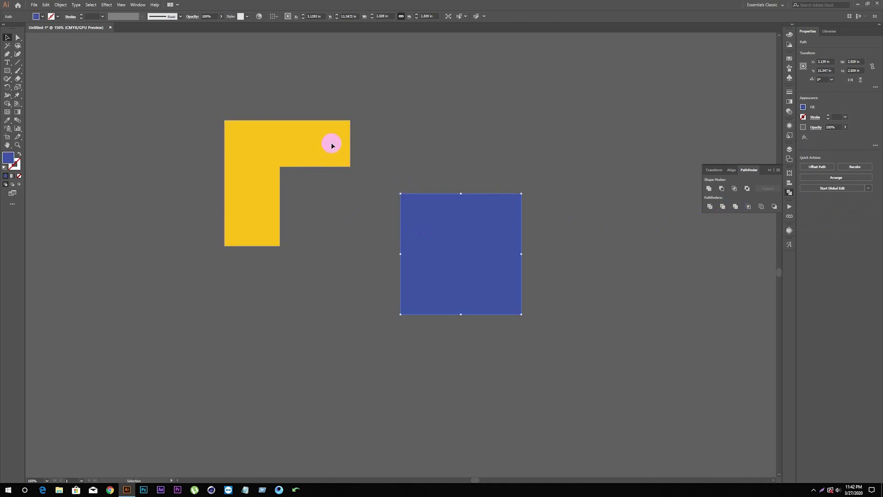
pyautogui.hotkey('ctrl', 'z')
pyautogui.hotkey('ctrl', 'z')
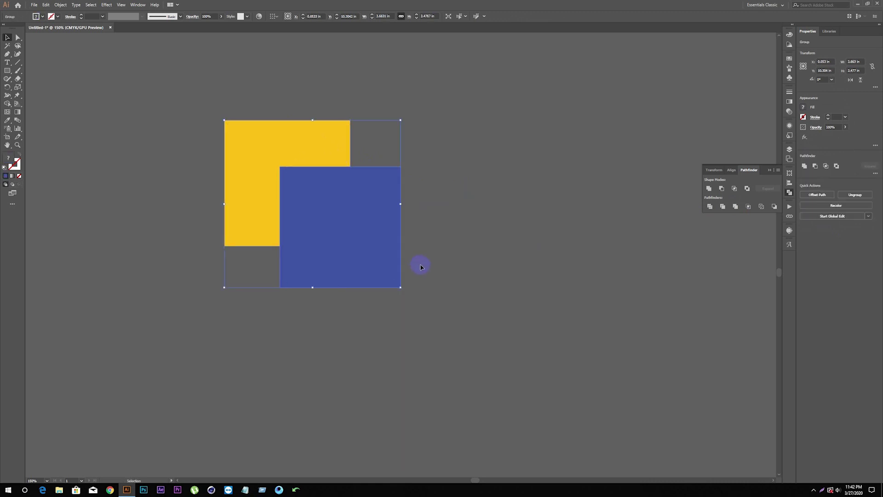
pyautogui.moveTo(371, 265); pyautogui.dragTo(348, 242)
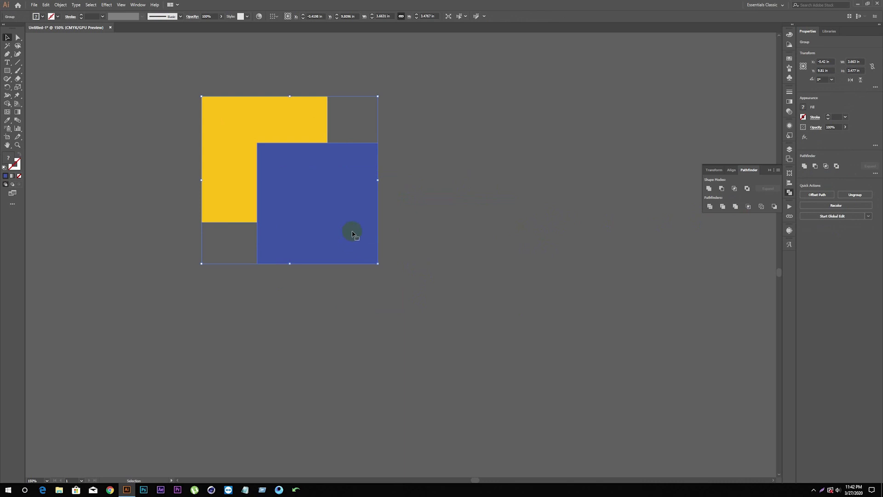
pyautogui.hotkey('ctrl', 'z')
pyautogui.click(426, 259)
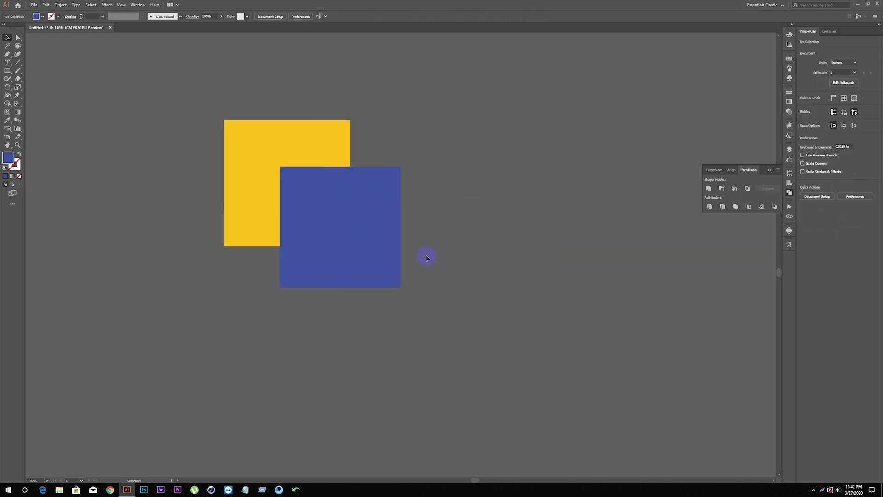
pyautogui.hotkey('ctrl', 'a')
pyautogui.hotkey('ctrl', 'shift', 'a')
pyautogui.click(337, 214)
pyautogui.click(308, 153)
pyautogui.click(446, 290)
pyautogui.moveTo(269, 151); pyautogui.dragTo(269, 150)
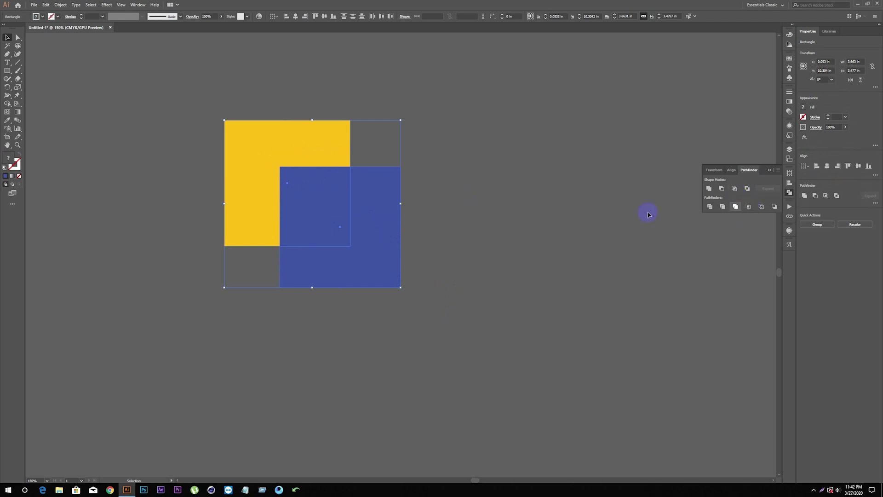
pyautogui.click(748, 206)
pyautogui.click(473, 221)
pyautogui.click(332, 210)
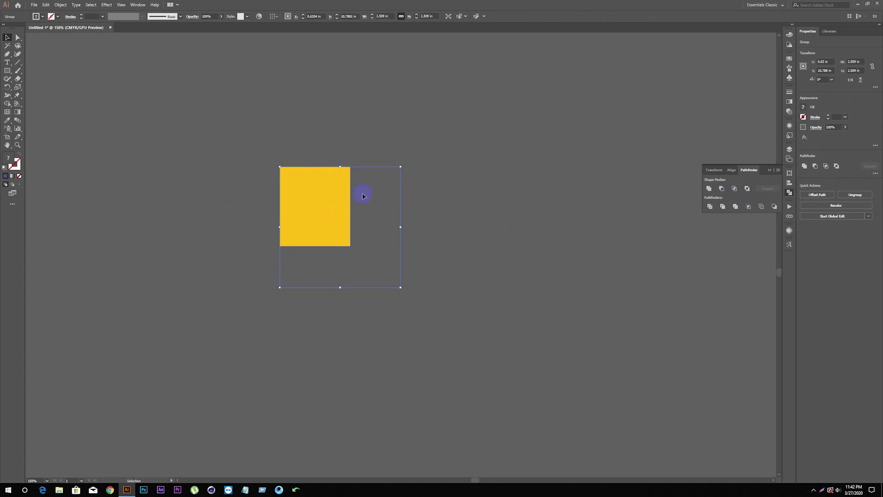
pyautogui.rightClick(321, 216)
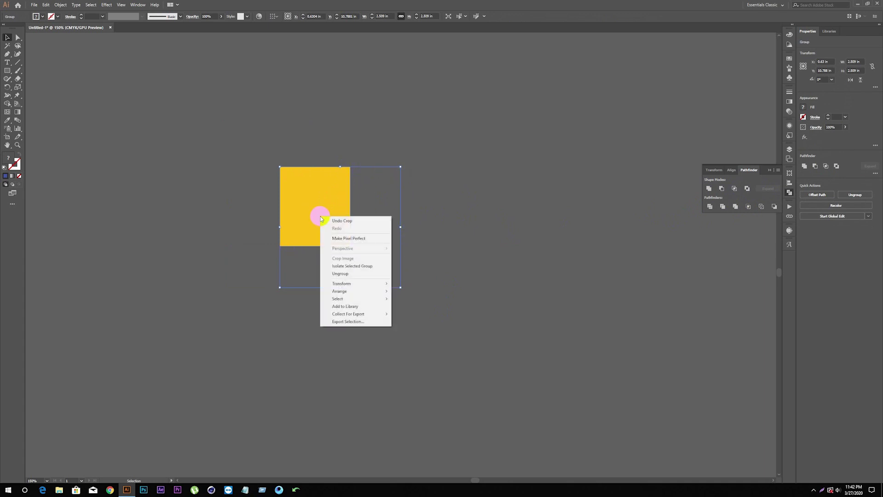
pyautogui.click(339, 274)
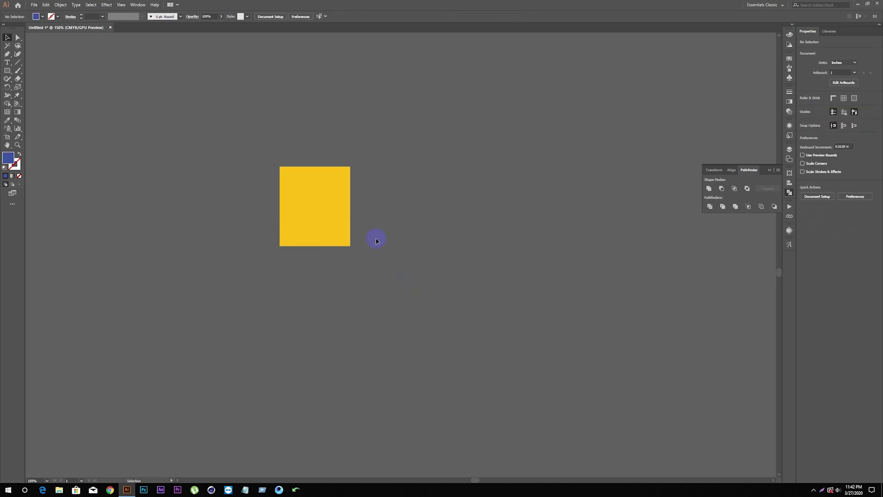
pyautogui.click(497, 265)
pyautogui.click(400, 254)
pyautogui.moveTo(400, 254); pyautogui.dragTo(460, 262)
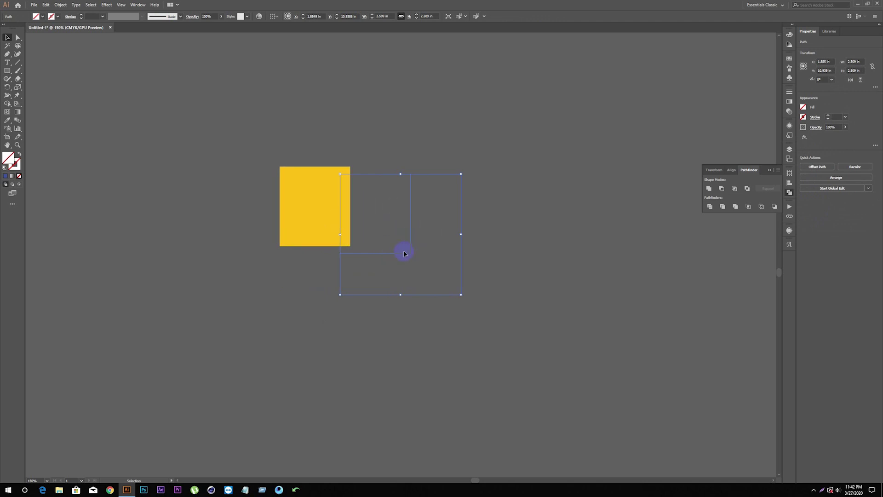
pyautogui.click(6, 176)
pyautogui.click(347, 202)
pyautogui.click(341, 232)
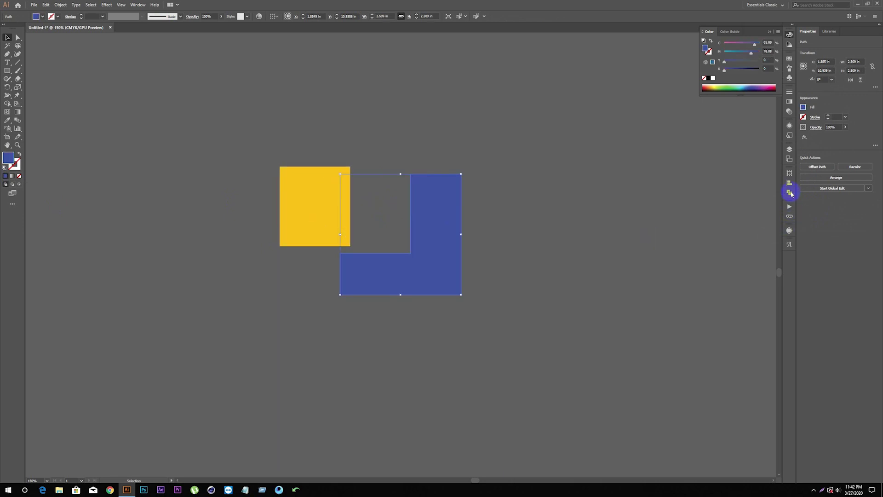
pyautogui.click(791, 193)
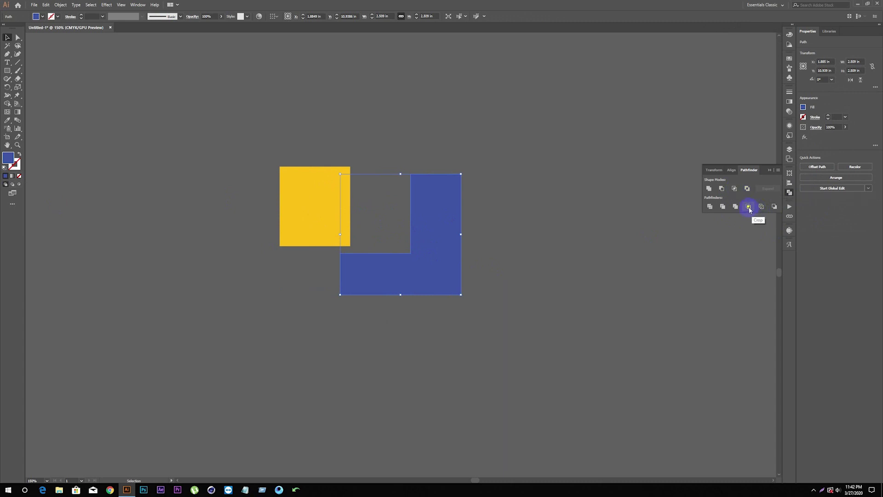
pyautogui.click(511, 245)
pyautogui.hotkey('ctrl', 'z')
pyautogui.hotkey('ctrl', 'z')
pyautogui.hotkey('ctrl', 'z')
pyautogui.hotkey('ctrl', 'z')
# - Bring the blue square to front with Ctrl+Shift+]
pyautogui.click(428, 235)
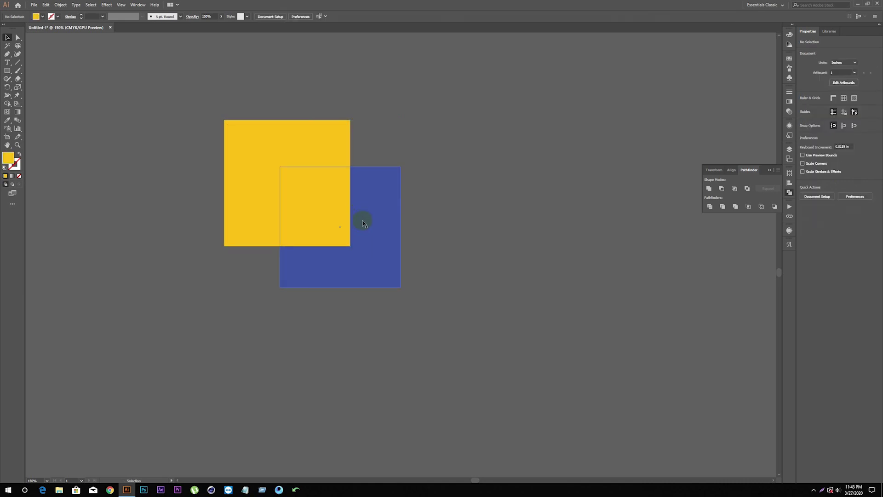
pyautogui.click(385, 220)
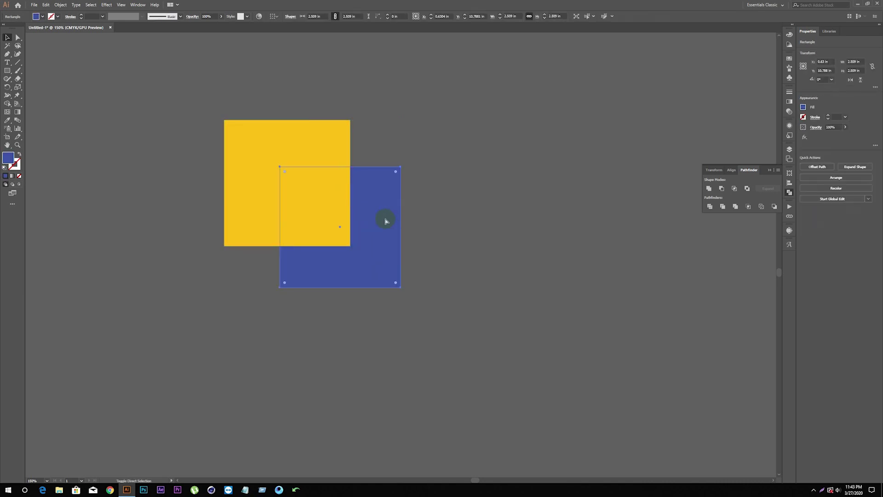
pyautogui.hotkey('ctrl', 'shift', ']')
# - Apply Outline to both squares and zoom in to inspect the line segments
pyautogui.click(446, 243)
pyautogui.click(325, 191)
pyautogui.keyDown('shift'); pyautogui.click(288, 145); pyautogui.keyUp('shift')
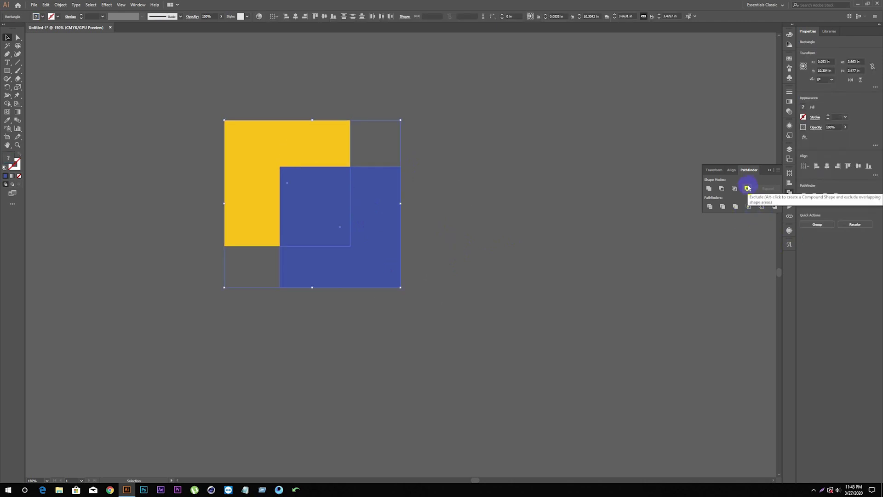
pyautogui.click(761, 206)
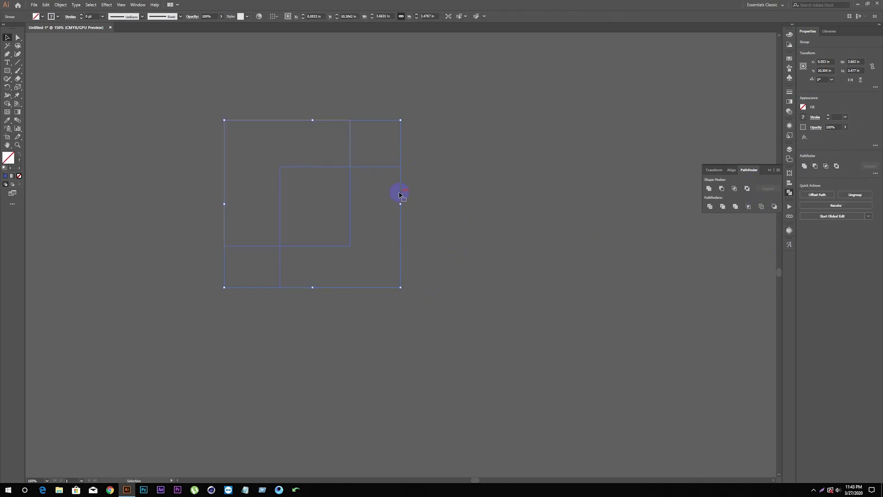
pyautogui.click(429, 187)
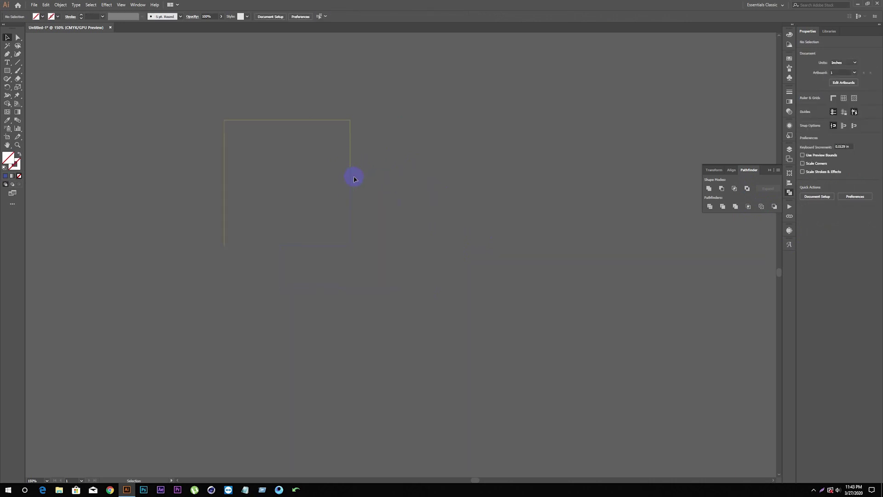
pyautogui.hotkey('ctrl', '=')
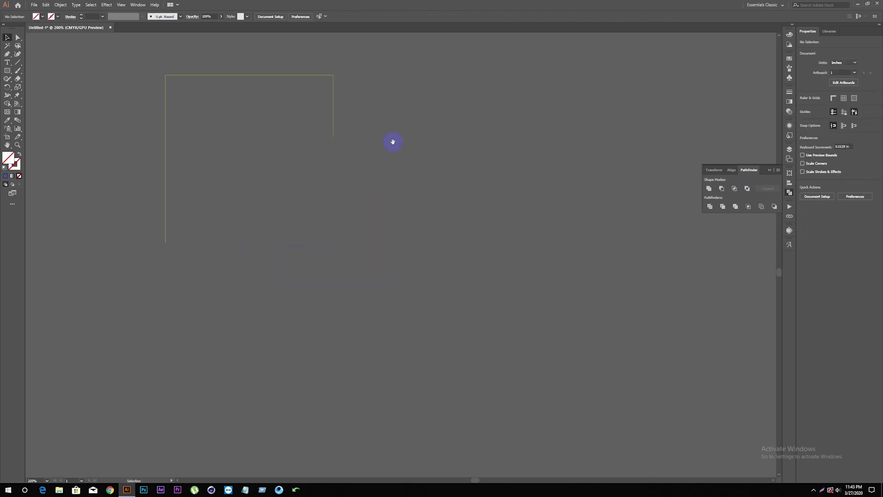
pyautogui.press('a')
pyautogui.press('a')
pyautogui.hotkey('ctrl', '-')
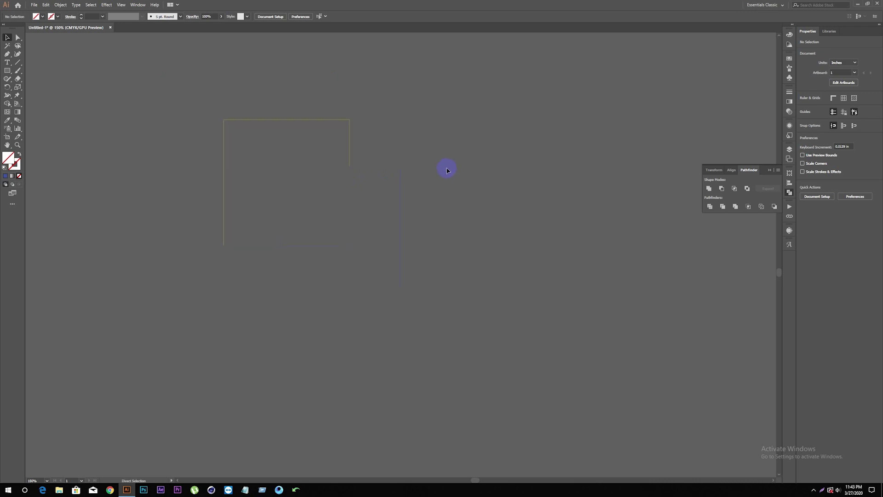
# - Ungroup the outline pieces via the right-click menu
pyautogui.moveTo(266, 235); pyautogui.dragTo(296, 246)
pyautogui.click(283, 248)
pyautogui.rightClick(282, 247)
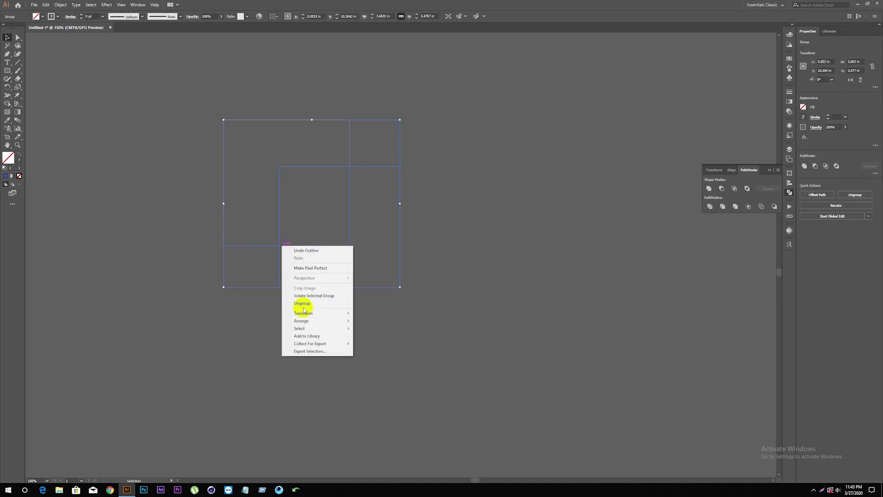
pyautogui.click(303, 303)
# - Drag the lower-right square and small overlap square apart, then select remaining segments
pyautogui.click(377, 289)
pyautogui.moveTo(375, 288); pyautogui.dragTo(542, 297)
pyautogui.click(342, 249)
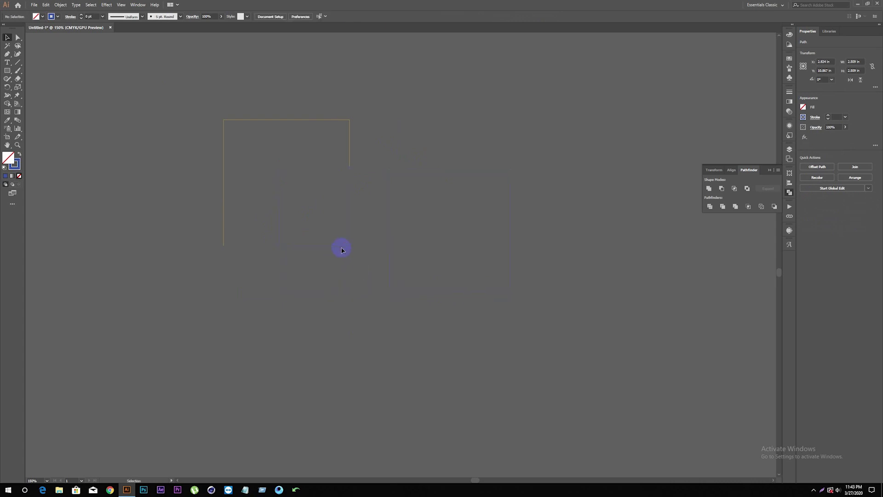
pyautogui.moveTo(342, 247)
pyautogui.mouseDown()
pyautogui.moveTo(326, 302)
pyautogui.moveTo(369, 325)
pyautogui.mouseUp()
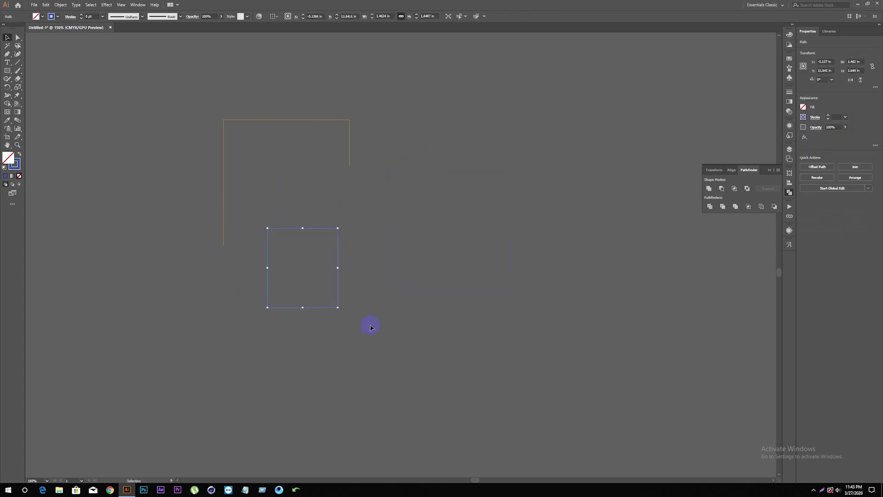
pyautogui.click(312, 262)
pyautogui.click(279, 212)
pyautogui.click(350, 156)
pyautogui.click(760, 208)
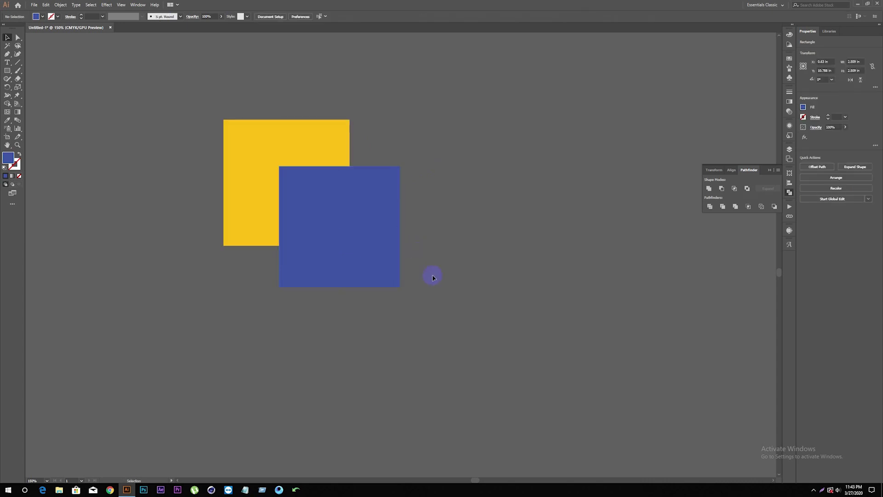
# - Apply Minus Back to both squares, inspect the blue L-shape, then undo it
pyautogui.click(280, 144)
pyautogui.keyDown('shift'); pyautogui.click(317, 169); pyautogui.keyUp('shift')
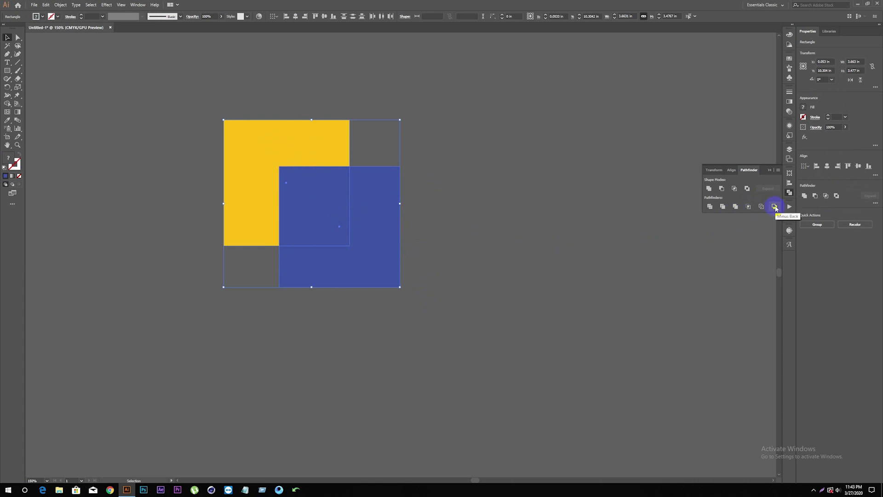
pyautogui.click(775, 206)
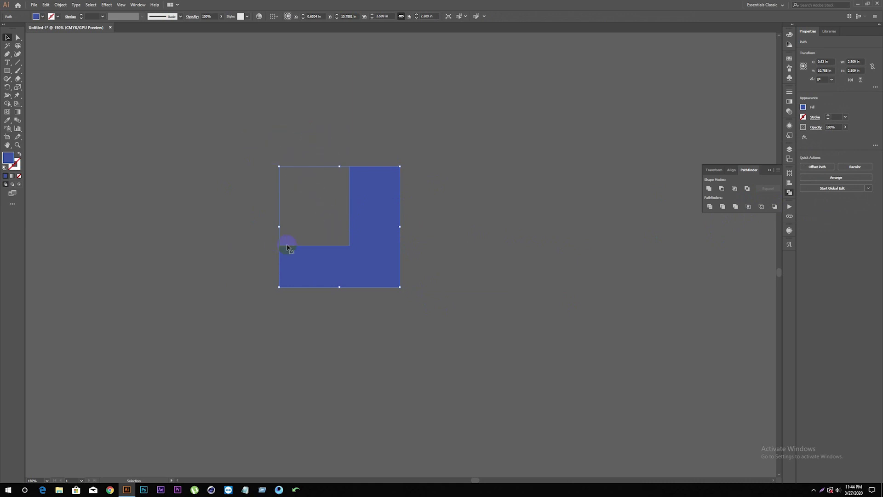
pyautogui.click(361, 149)
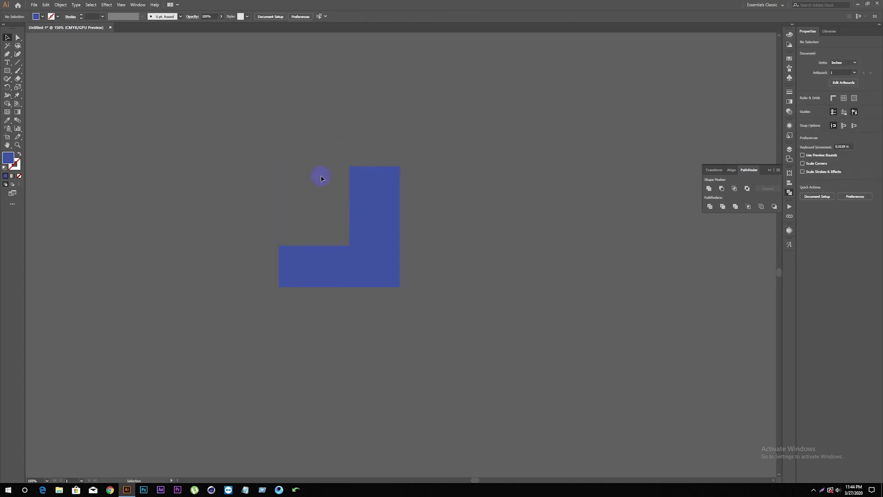
pyautogui.click(363, 189)
pyautogui.rightClick(364, 191)
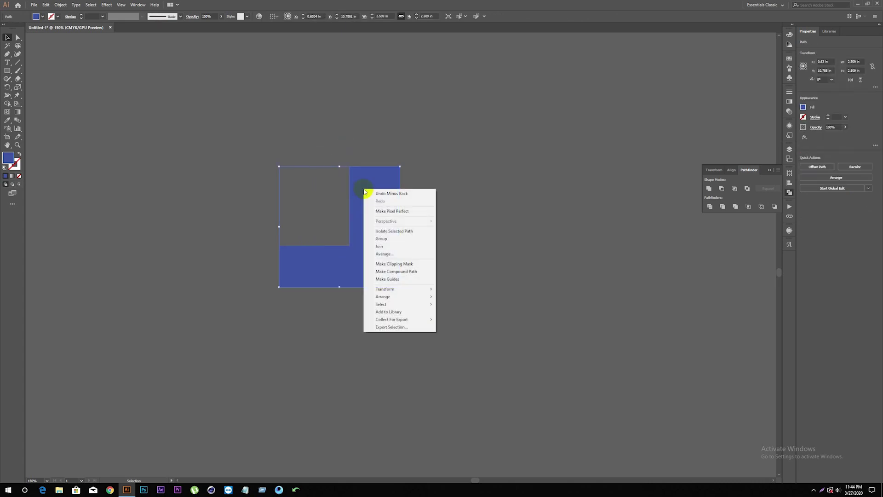
pyautogui.click(438, 170)
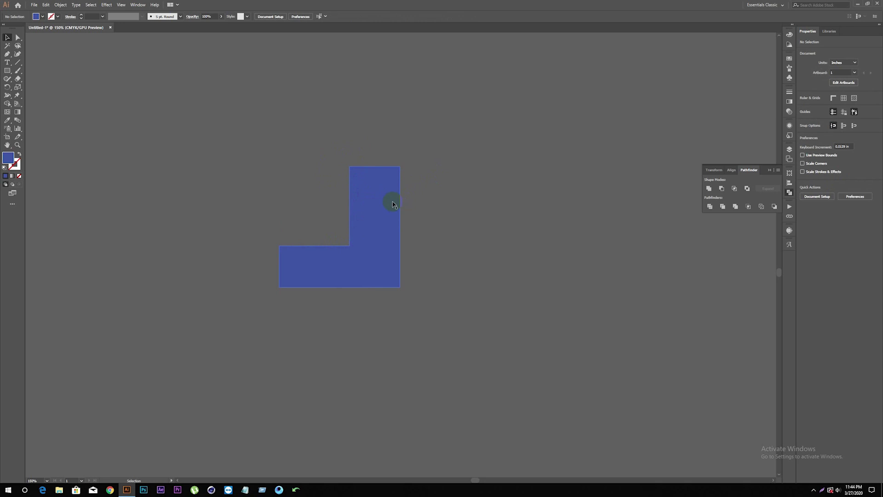
pyautogui.hotkey('ctrl', 'z')
pyautogui.hotkey('ctrl', 'z')
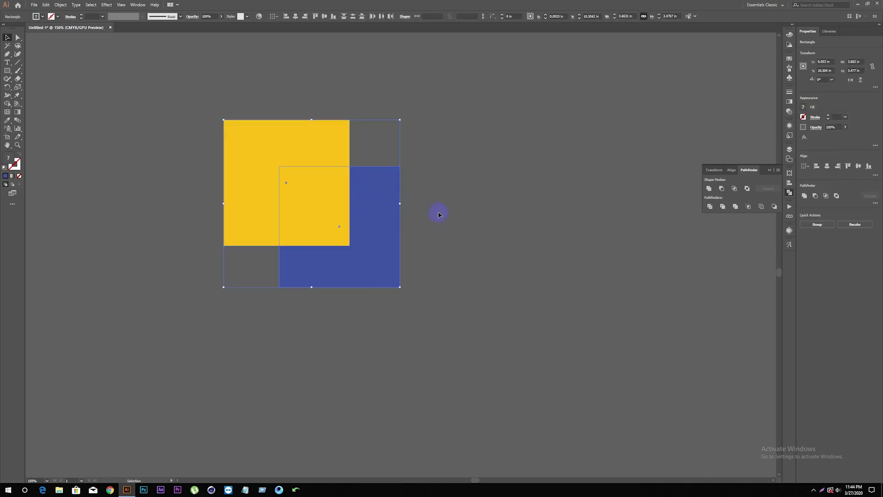
pyautogui.click(376, 238)
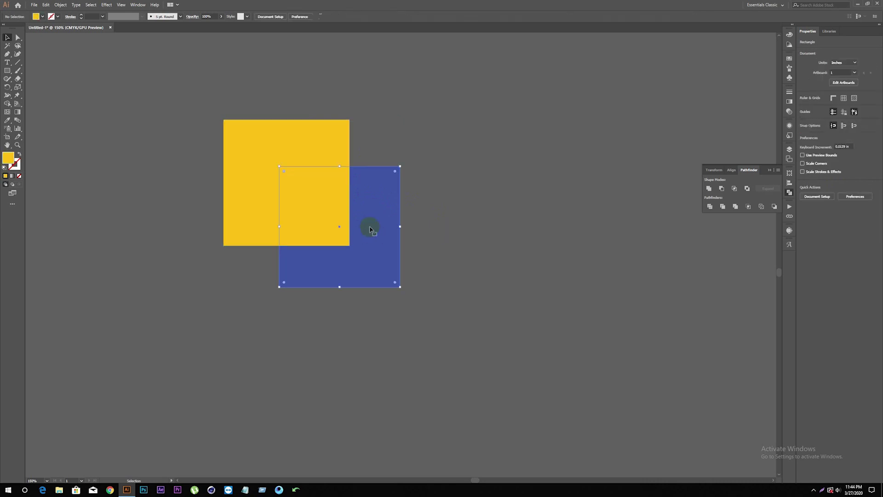
pyautogui.click(324, 162)
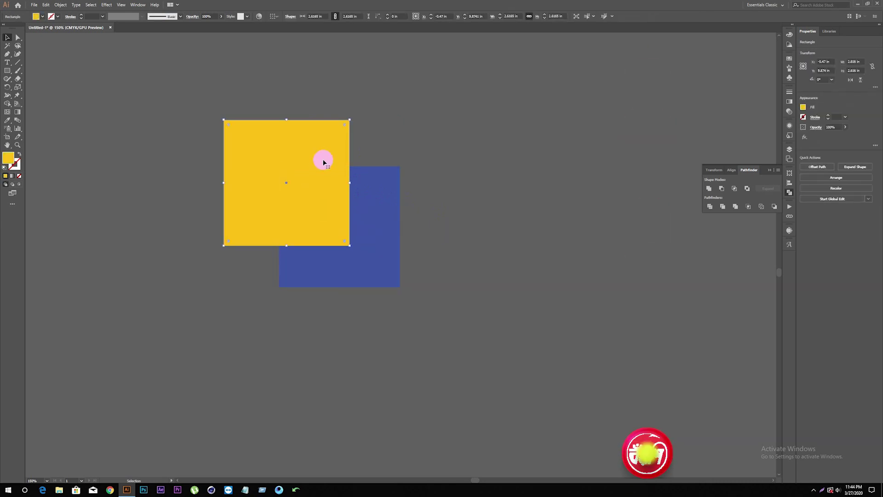
pyautogui.click(383, 217)
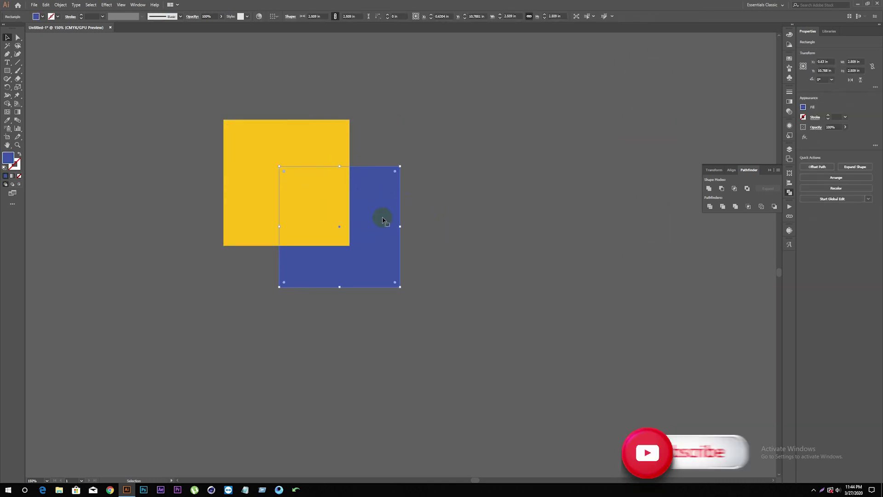
pyautogui.click(459, 215)
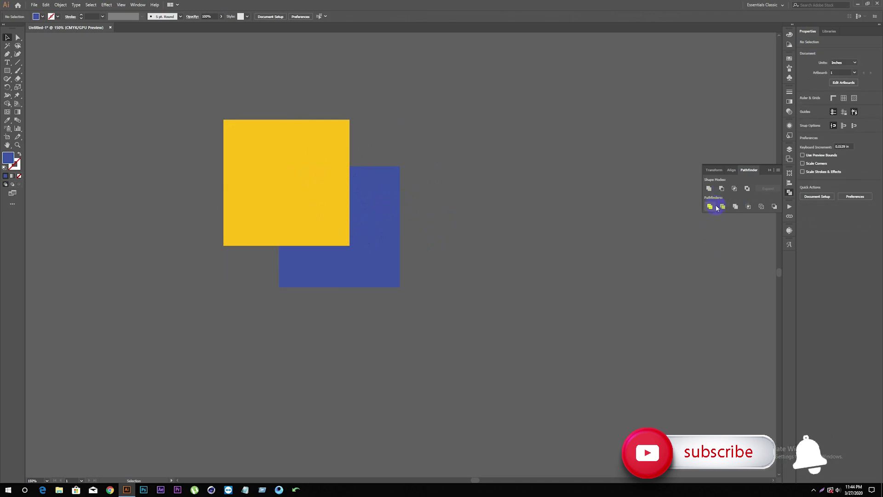